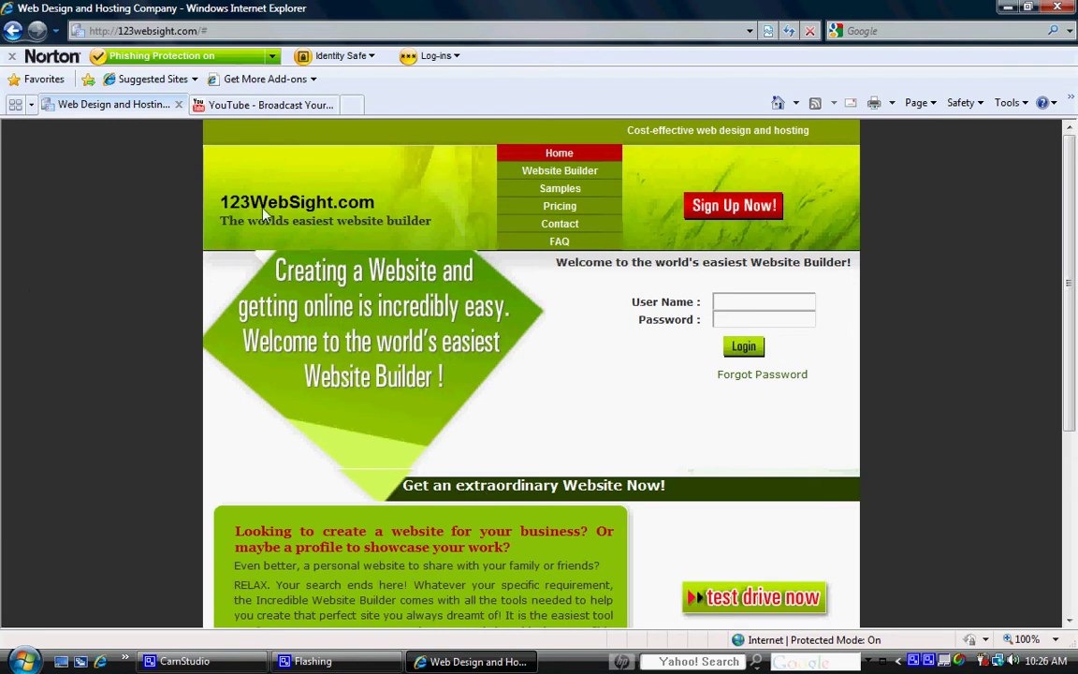
Step: Start a free-trial site, pick a site type, name it CJ's Web Design, and customize further
click(742, 602)
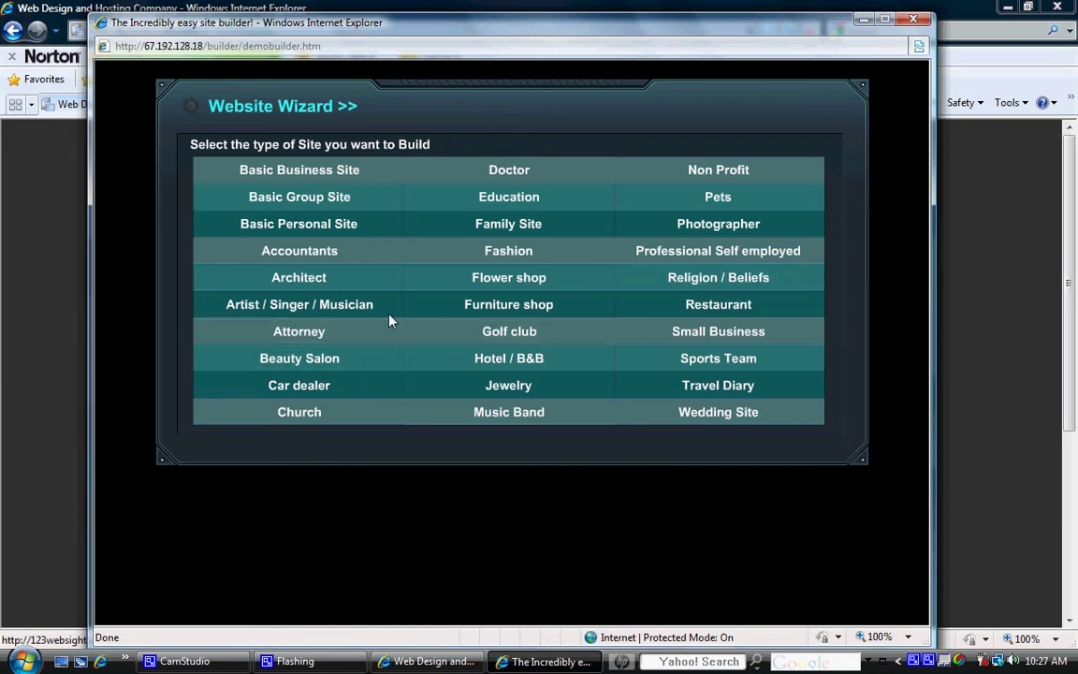
click(361, 176)
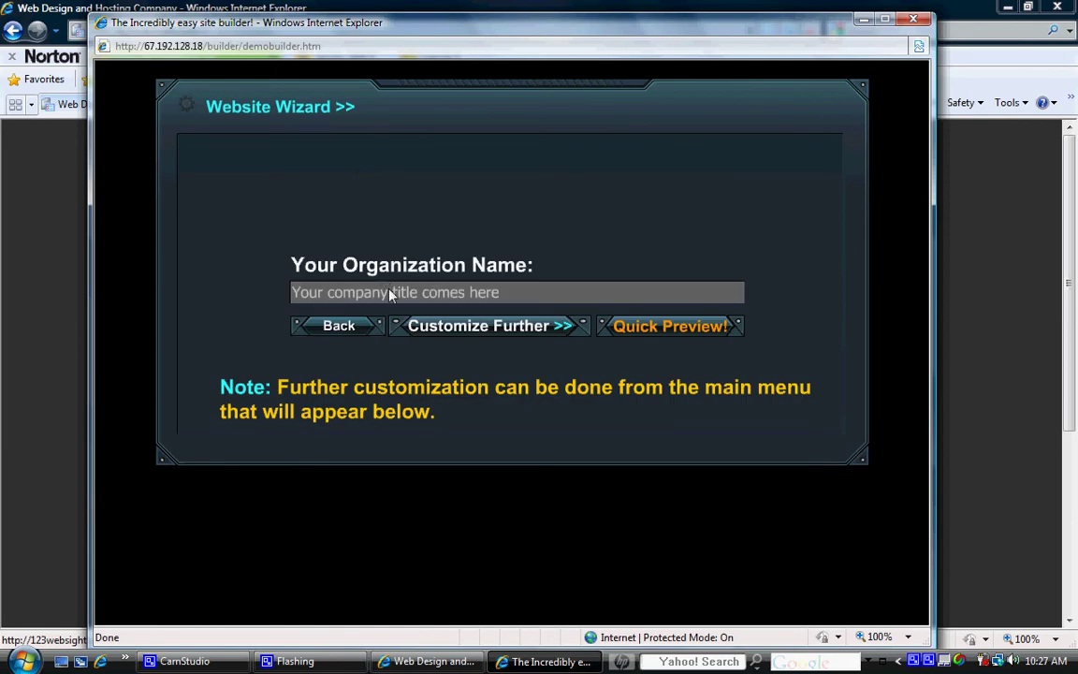
click(505, 294)
drag(310, 299, 138, 308)
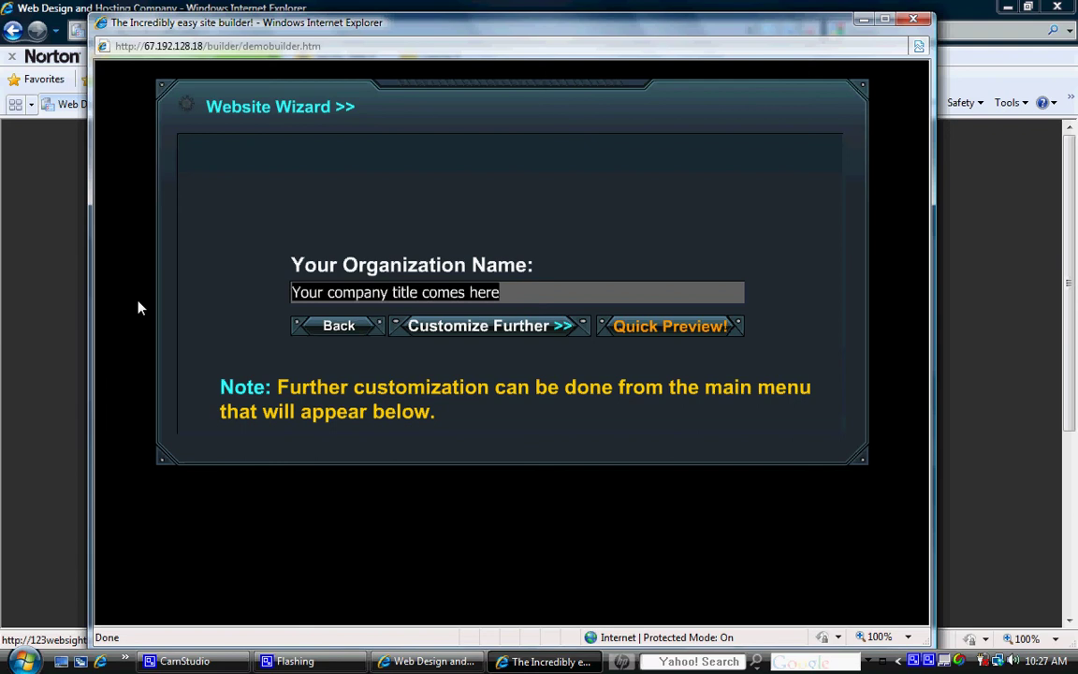
text(CJ)
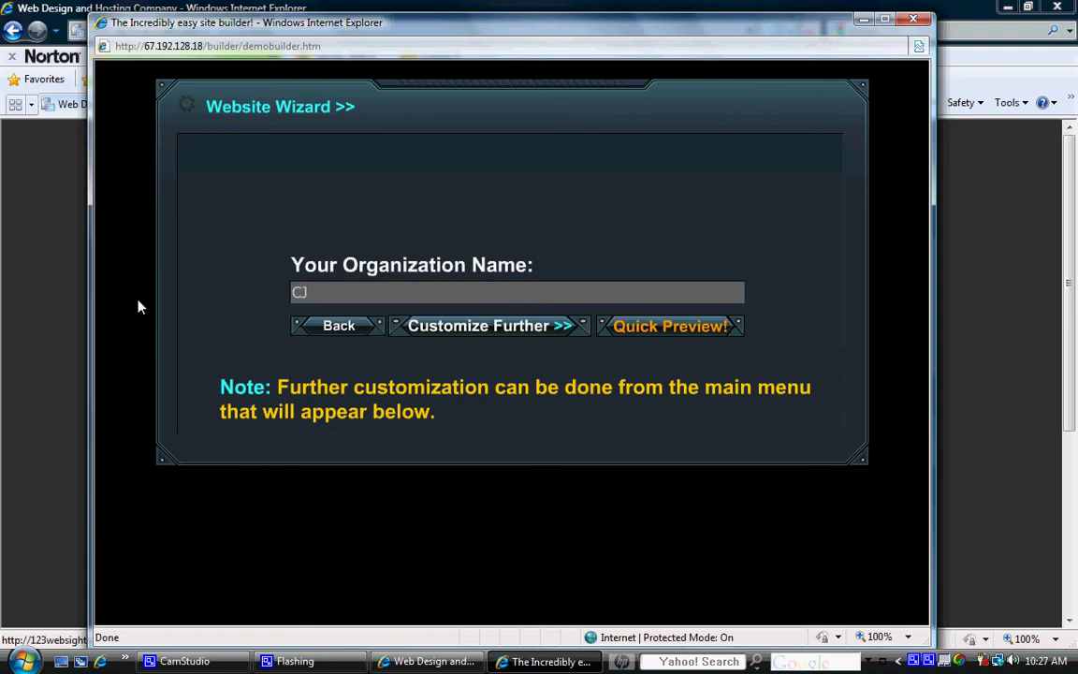
text('s Web D)
text(esign)
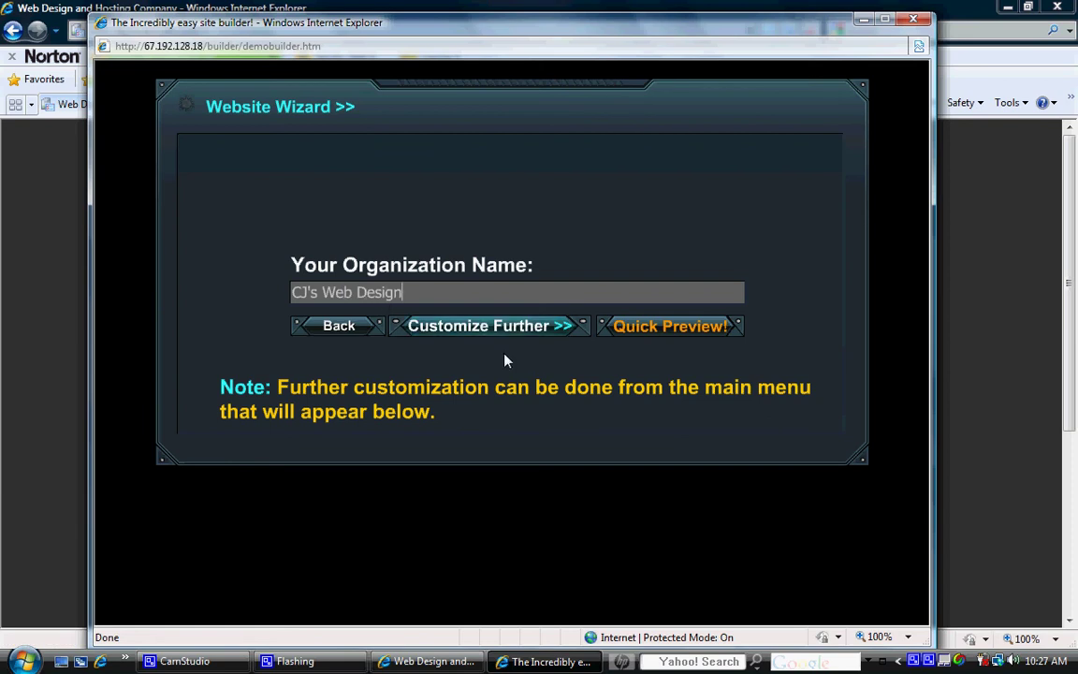
click(507, 330)
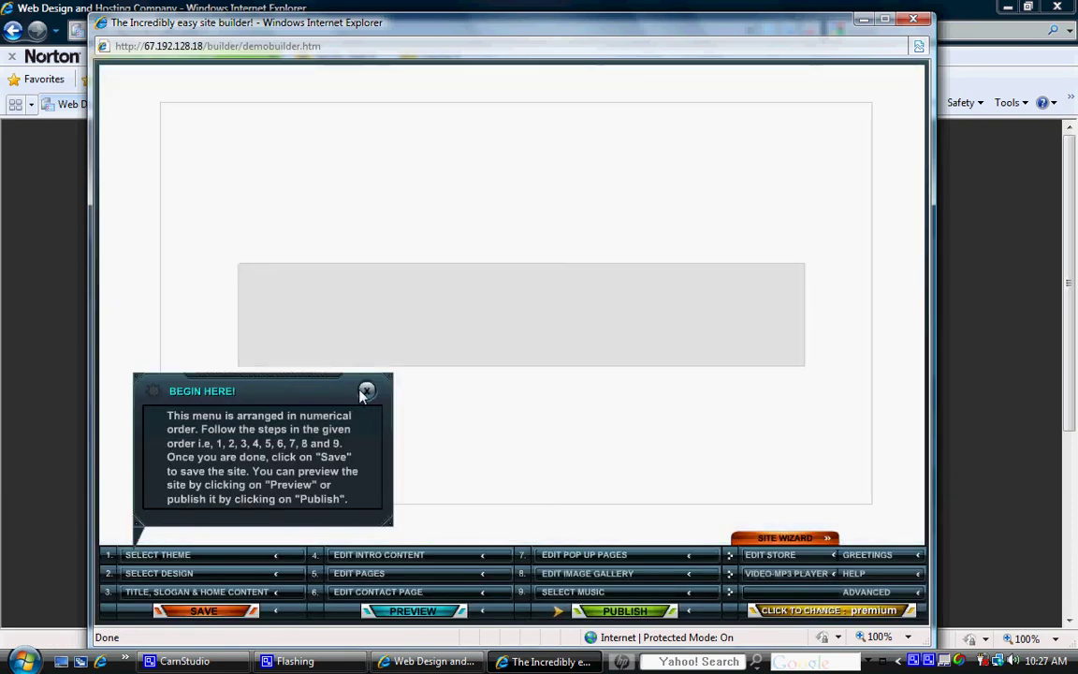
Step: Apply Business theme 10, the office scene with a robot figure, from the Theme Gallery
click(365, 391)
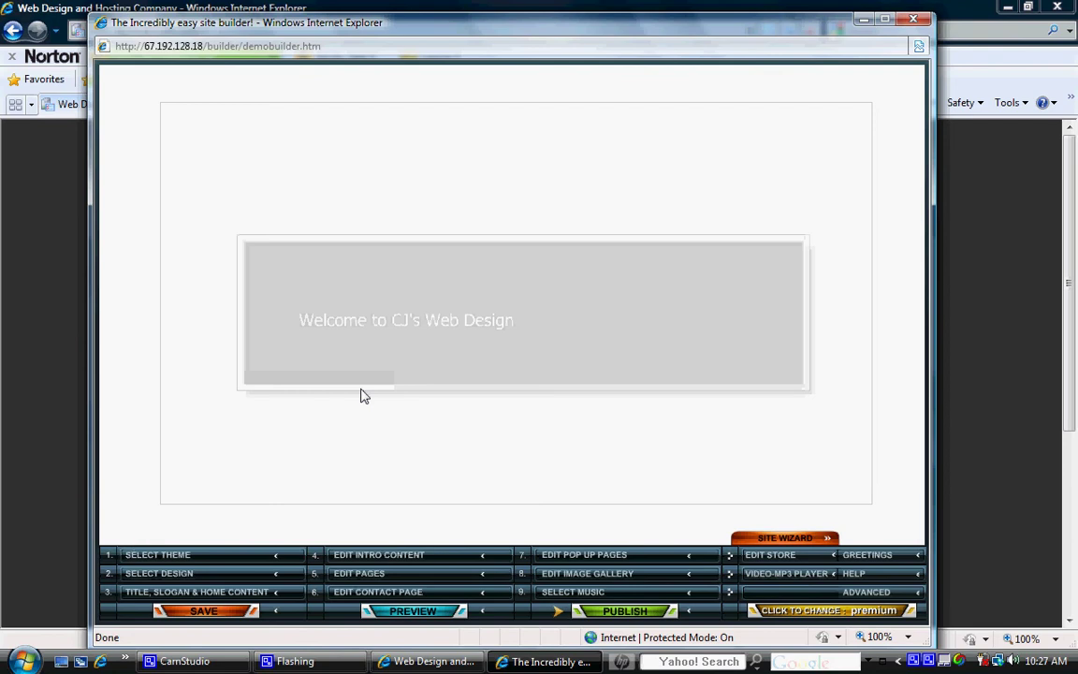
click(274, 563)
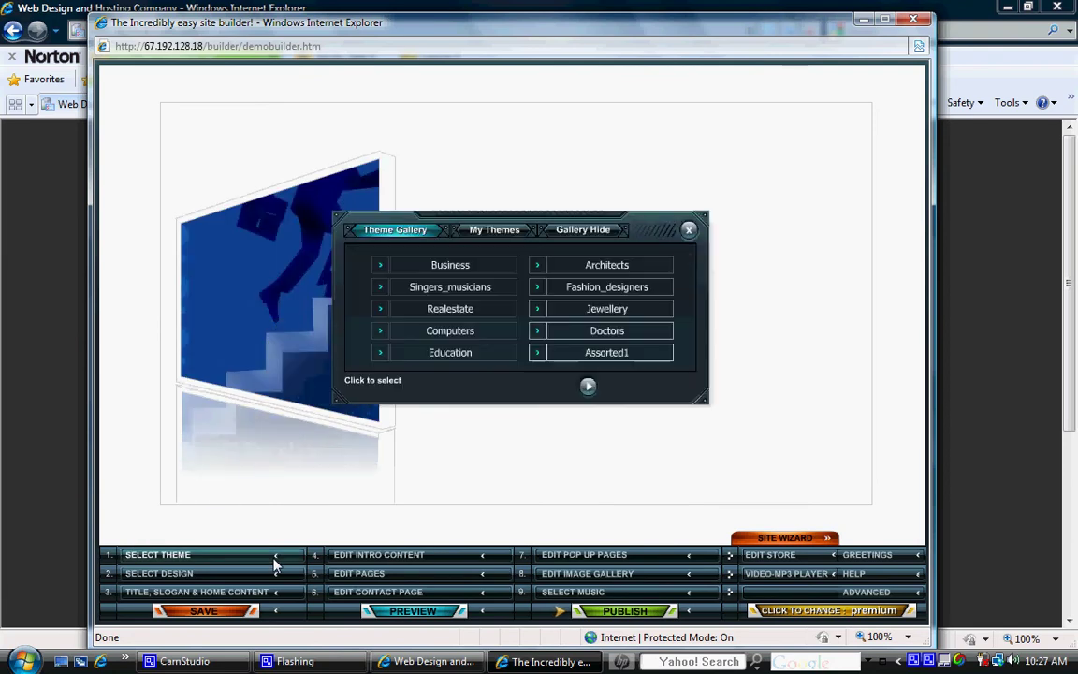
click(441, 269)
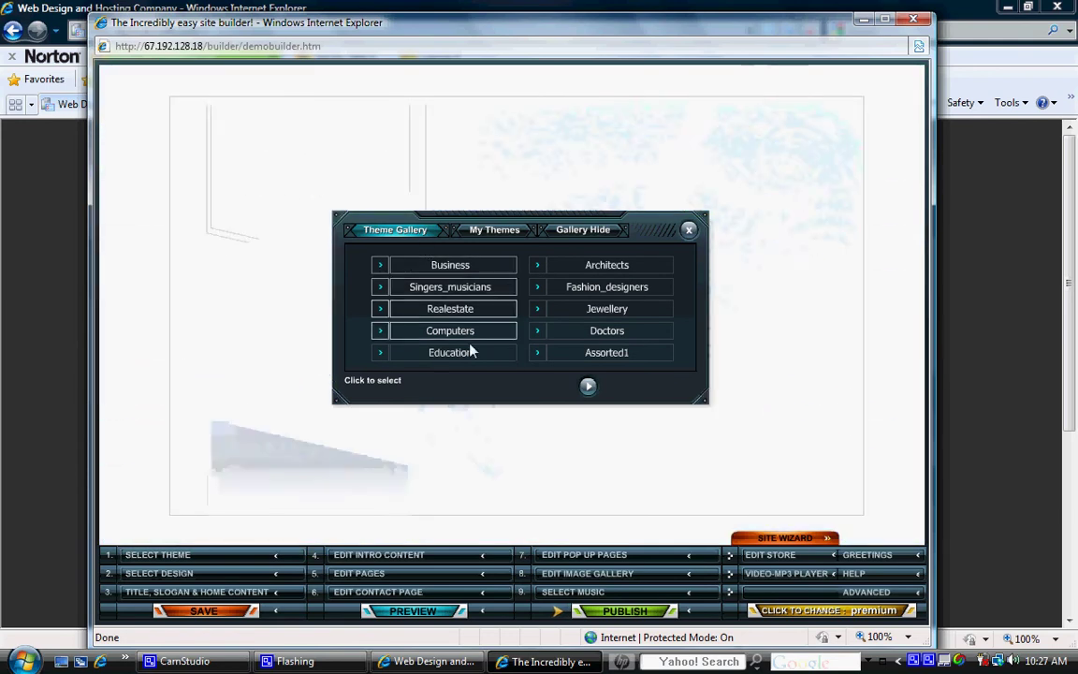
click(496, 234)
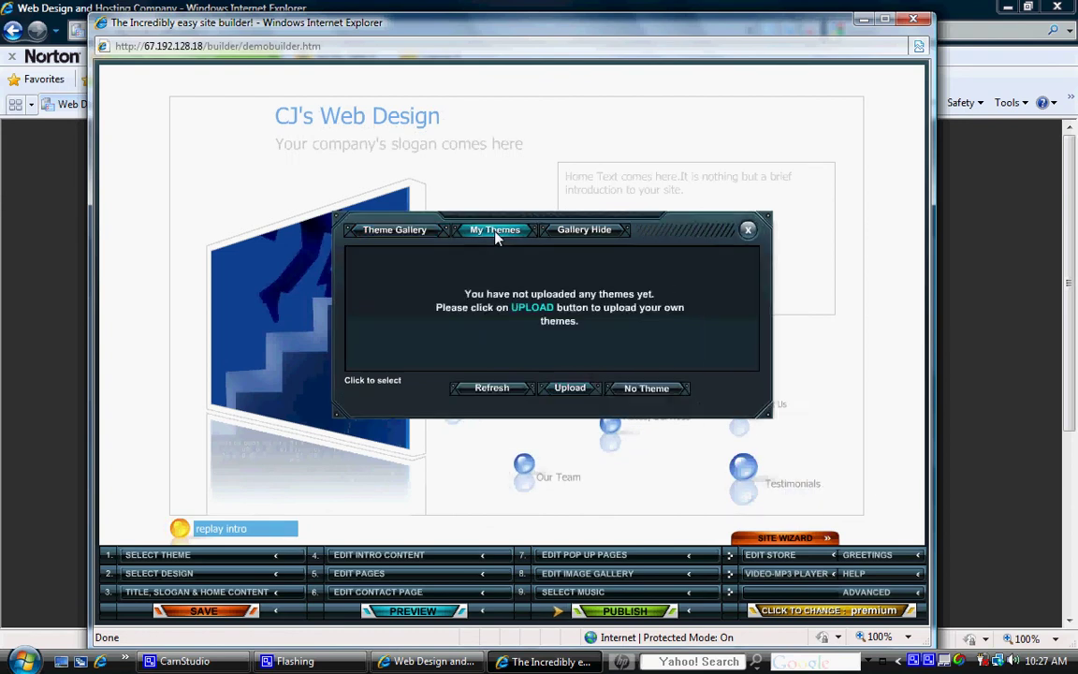
click(407, 233)
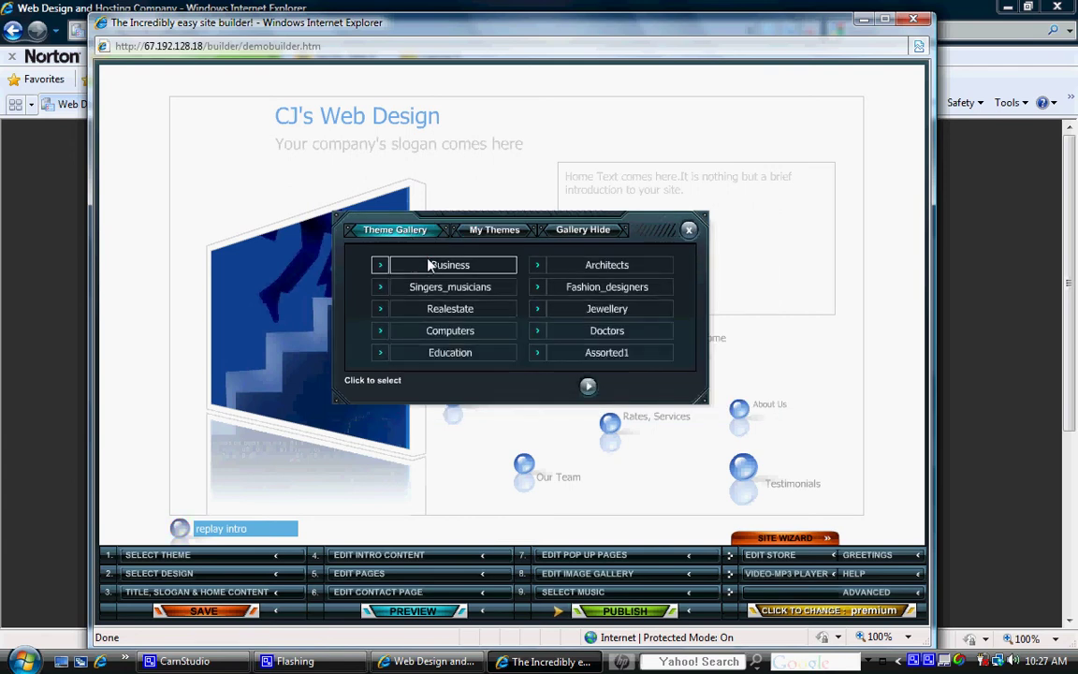
click(430, 264)
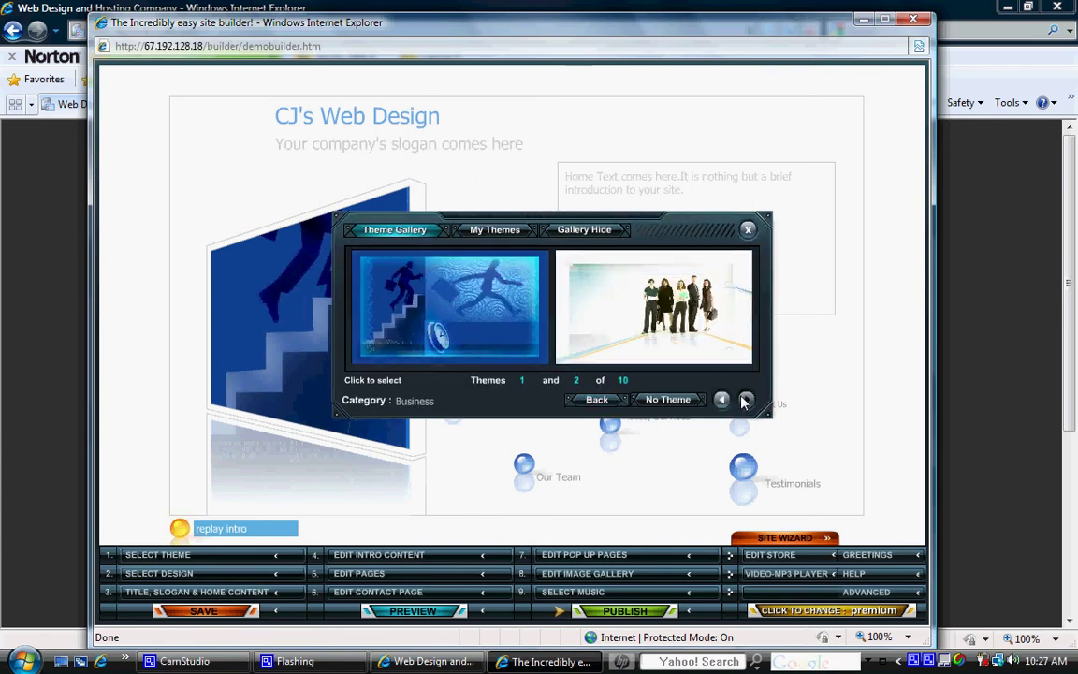
click(746, 400)
click(745, 400)
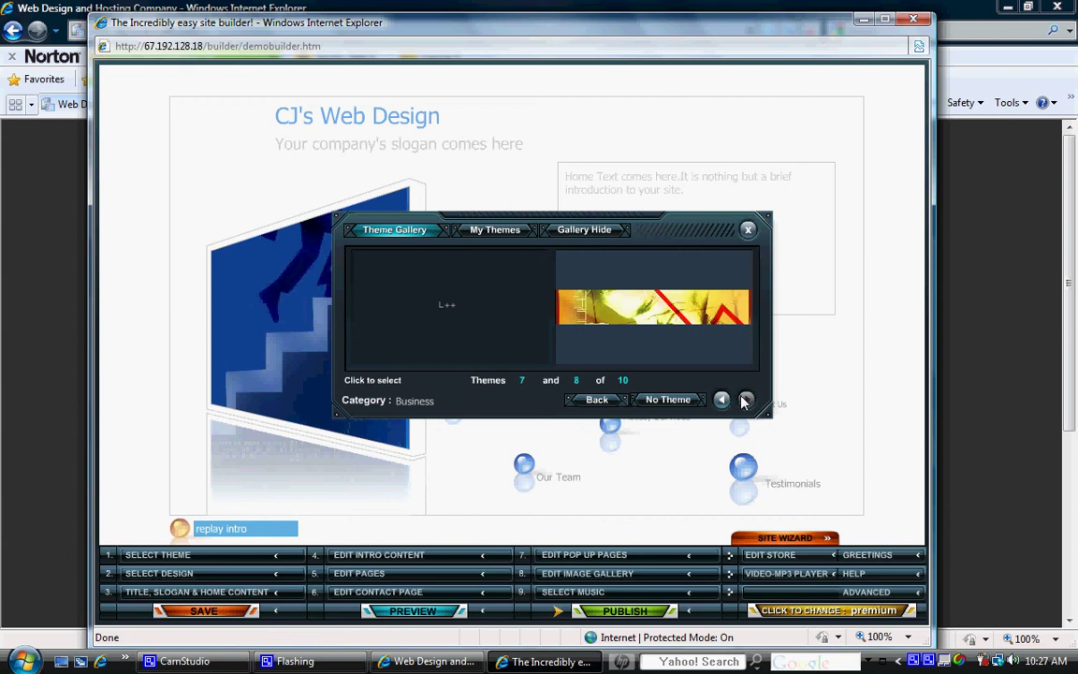
click(746, 399)
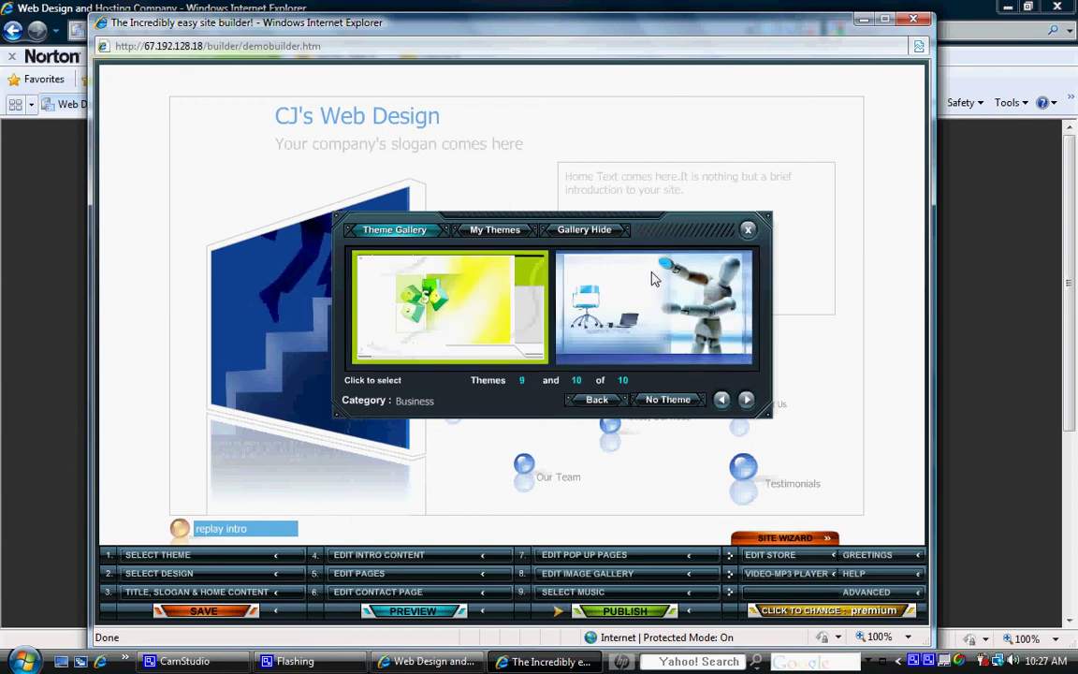
click(651, 277)
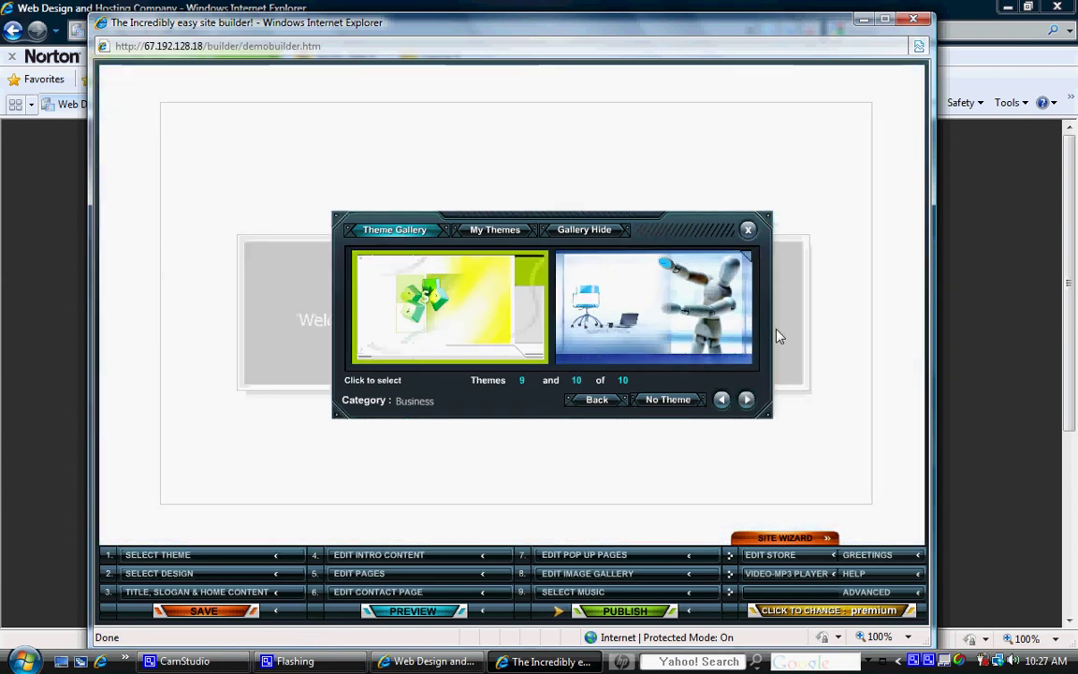
click(748, 230)
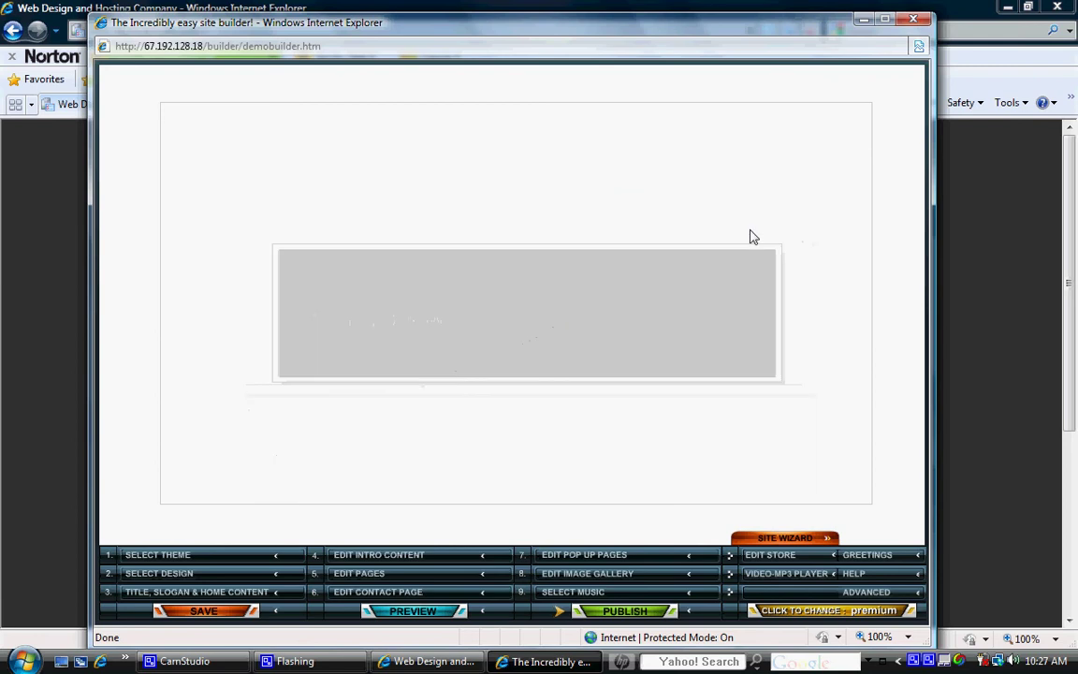
Step: Apply design ISN026, a grey gradient welcome box with a white floral graphic
click(247, 576)
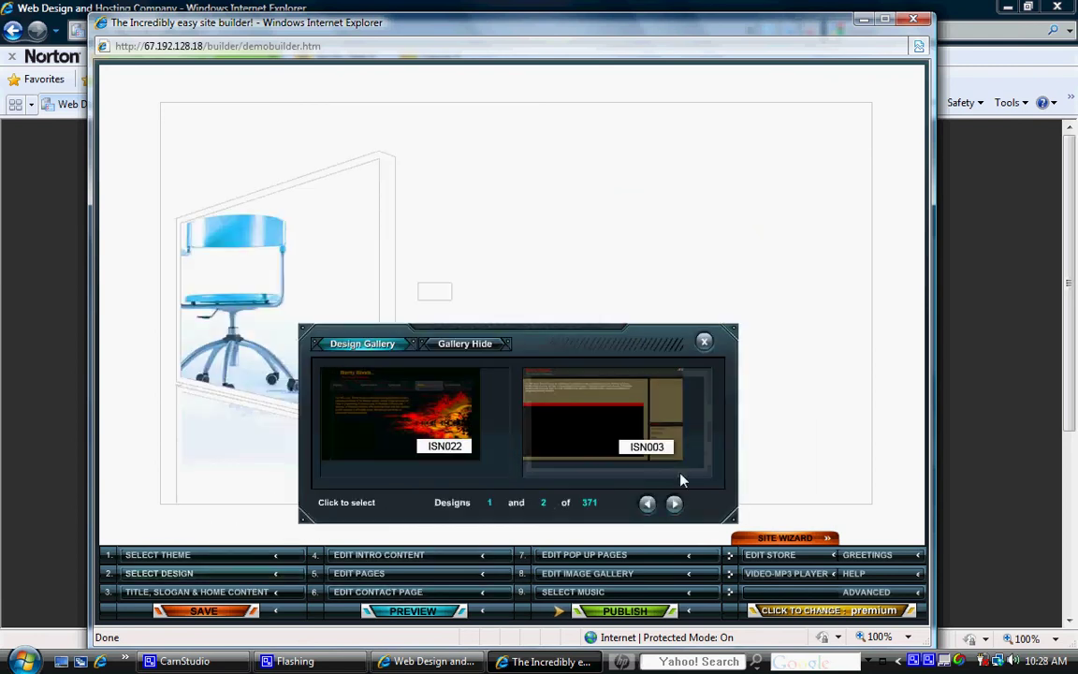
click(674, 505)
click(674, 506)
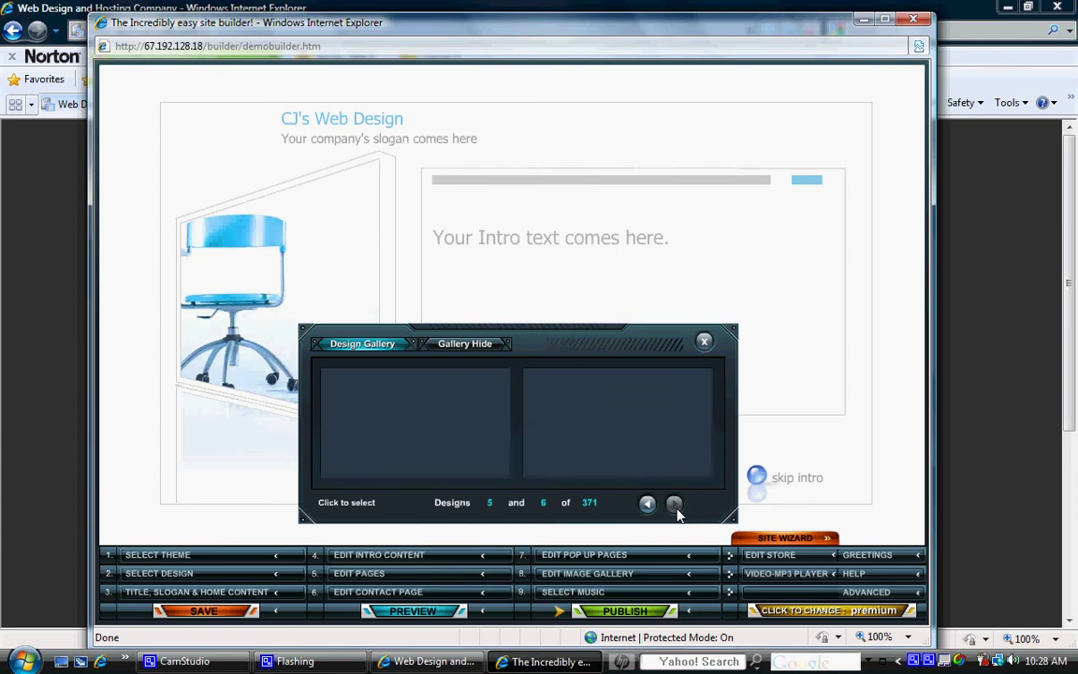
click(674, 505)
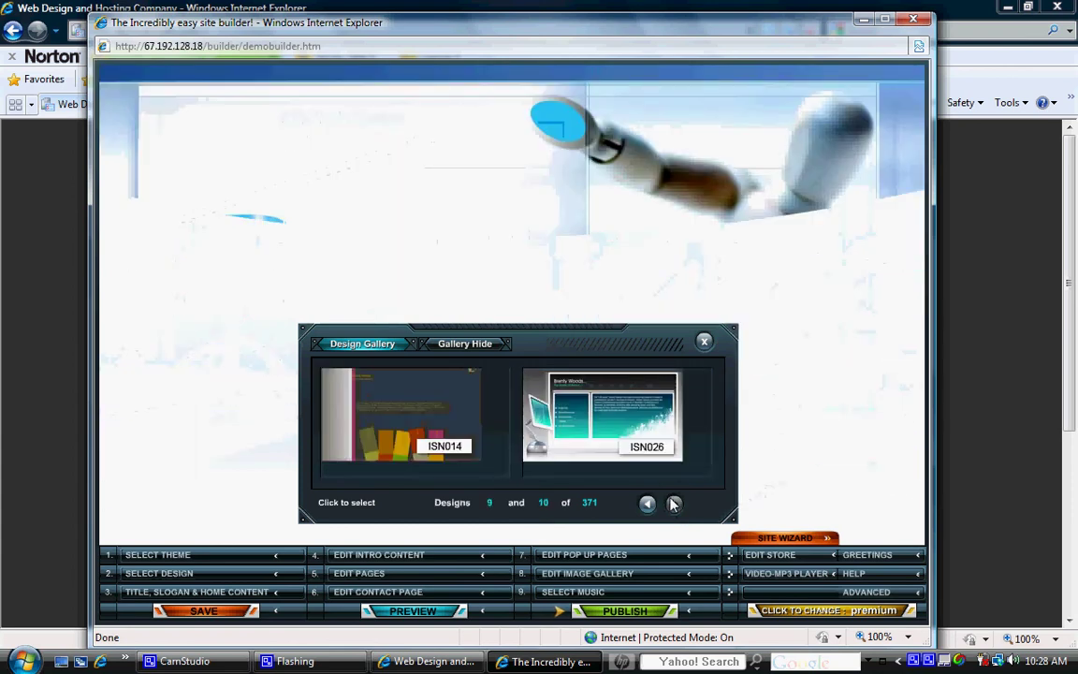
click(613, 398)
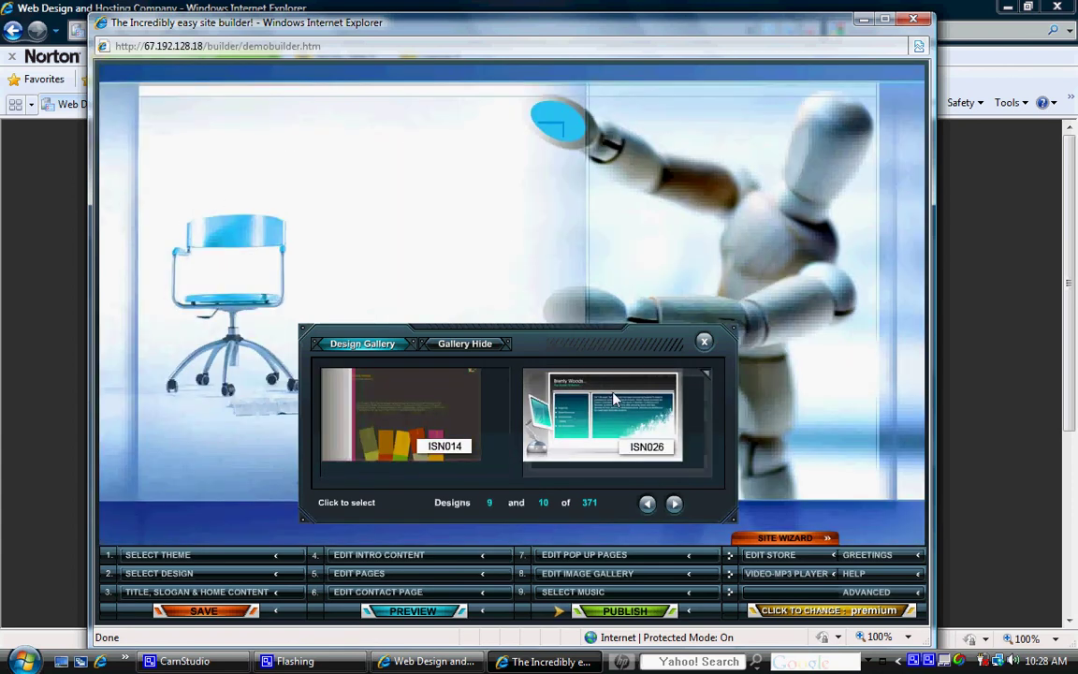
click(704, 343)
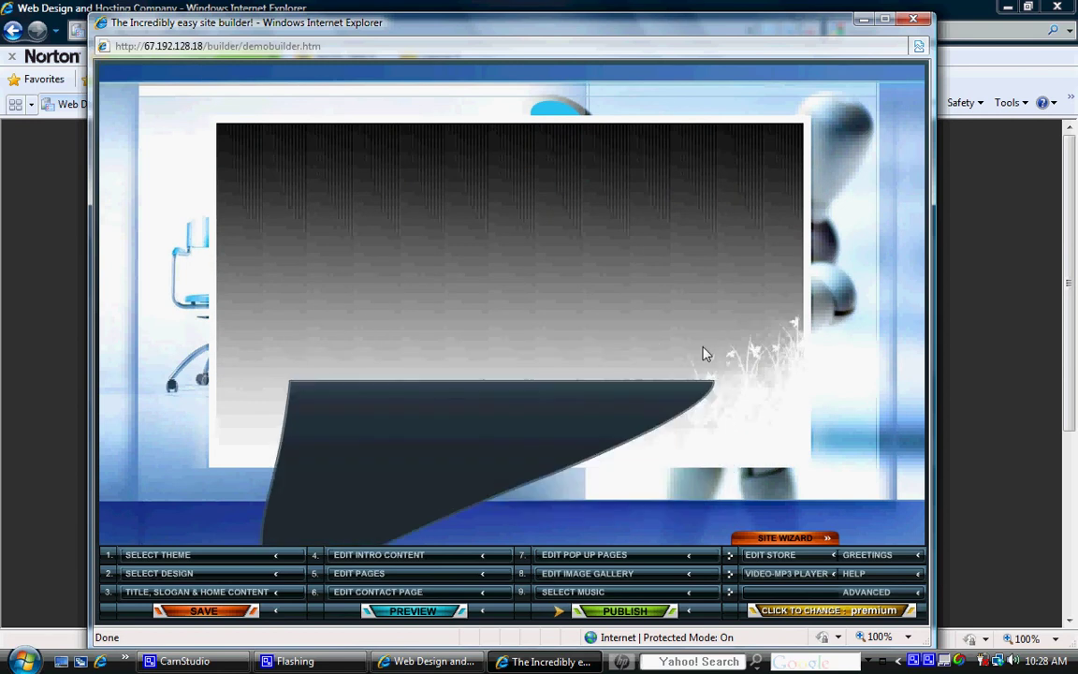
Step: Replace the placeholder slogan with 'Web Design with your vision in mind', correcting typos
click(271, 596)
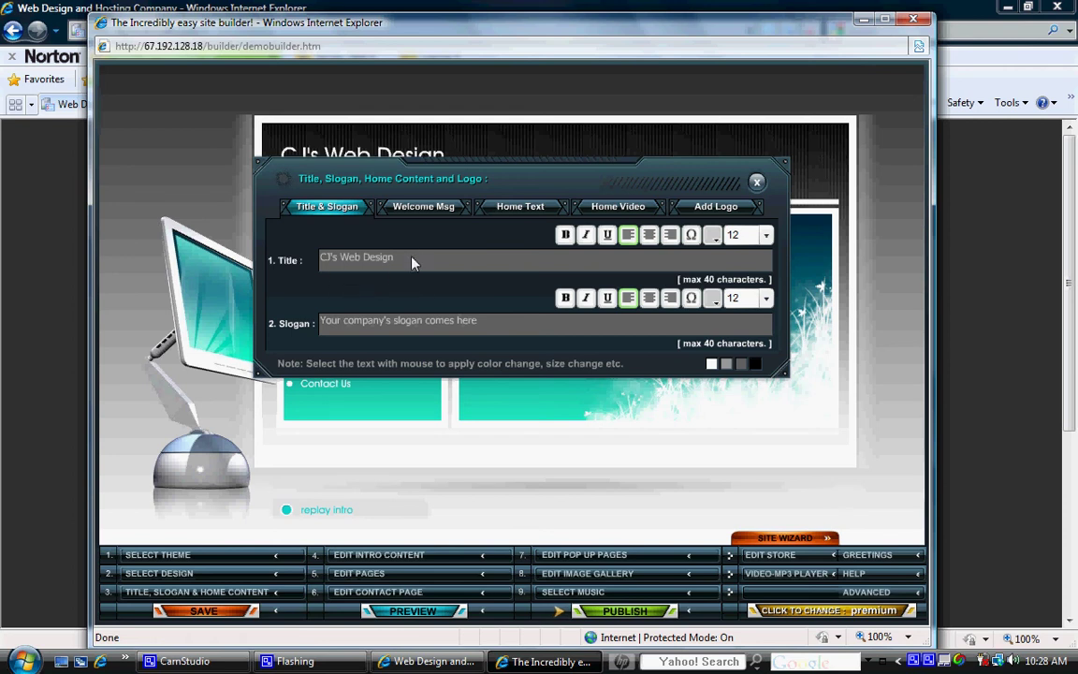
drag(487, 323, 286, 321)
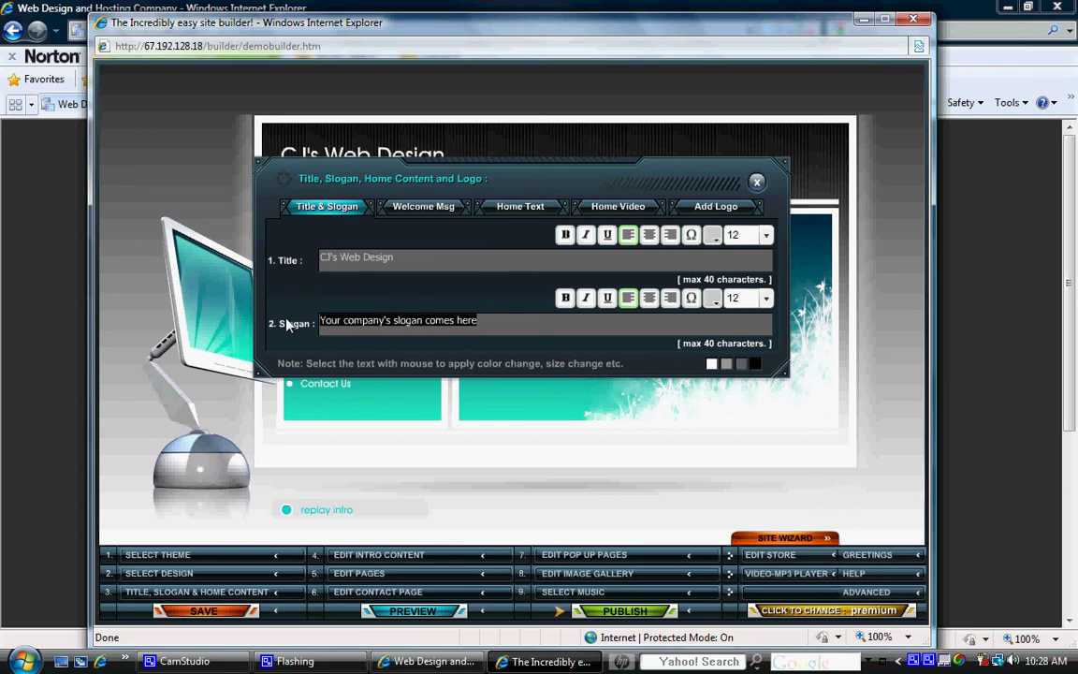
text(Web Des)
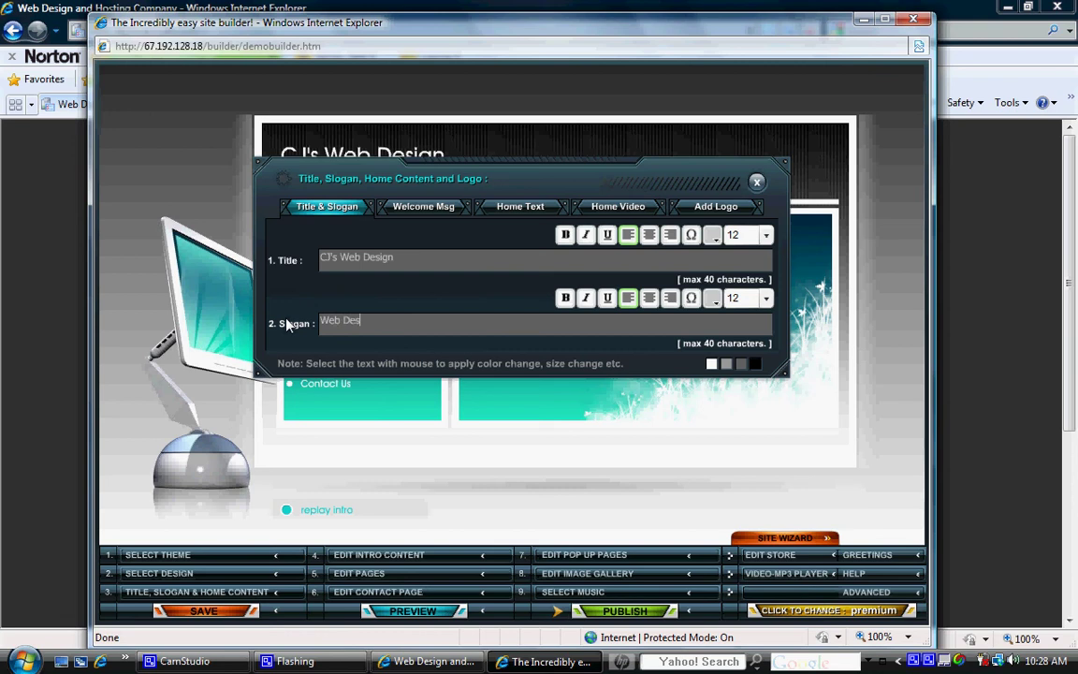
text(gin)
key(BackSpace)
key(BackSpace)
key(BackSpace)
text(ign wi)
text(th y)
key(BackSpace)
key(BackSpace)
key(BackSpace)
text(ur vision)
text( in mind)
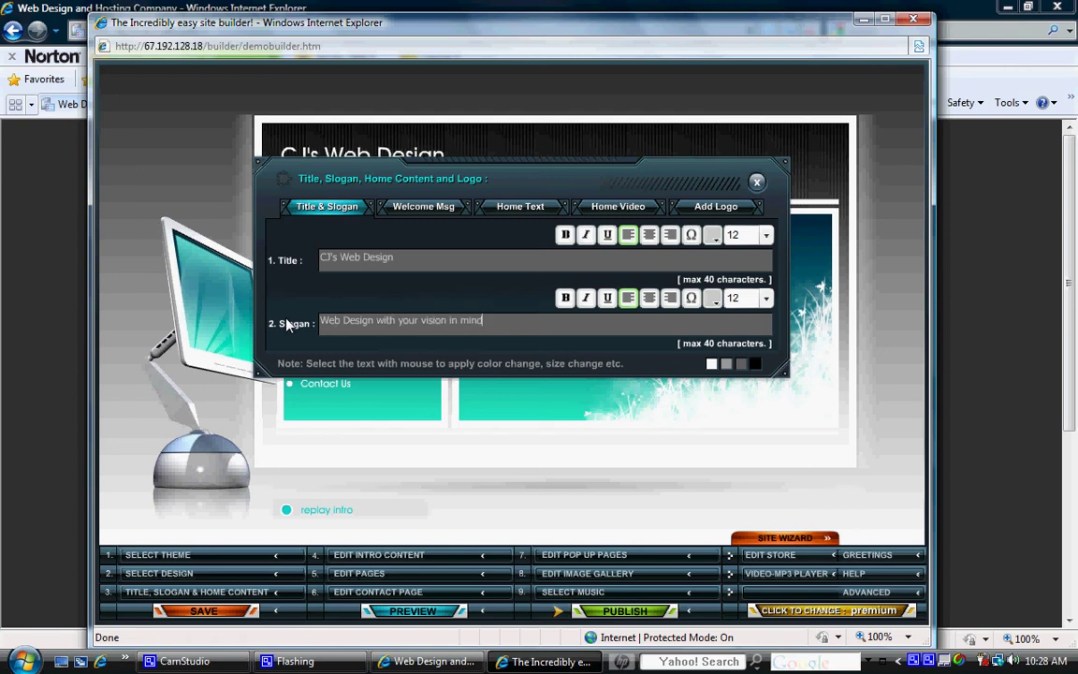
Step: Replace the home text with a description of the small Concord, NC based company
click(445, 209)
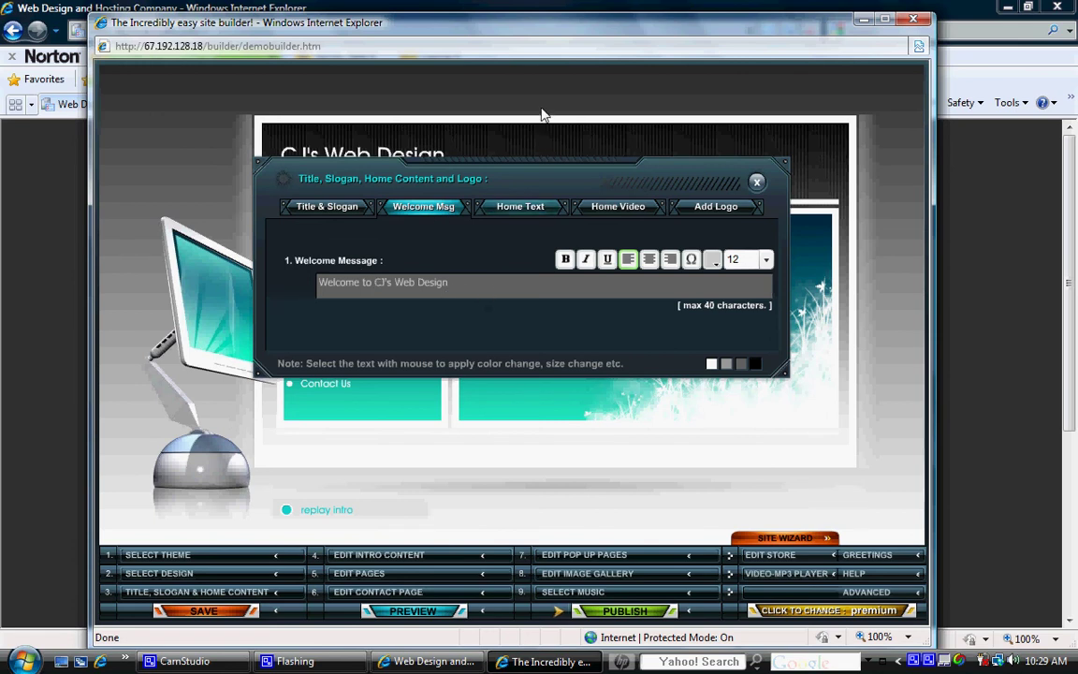
click(521, 208)
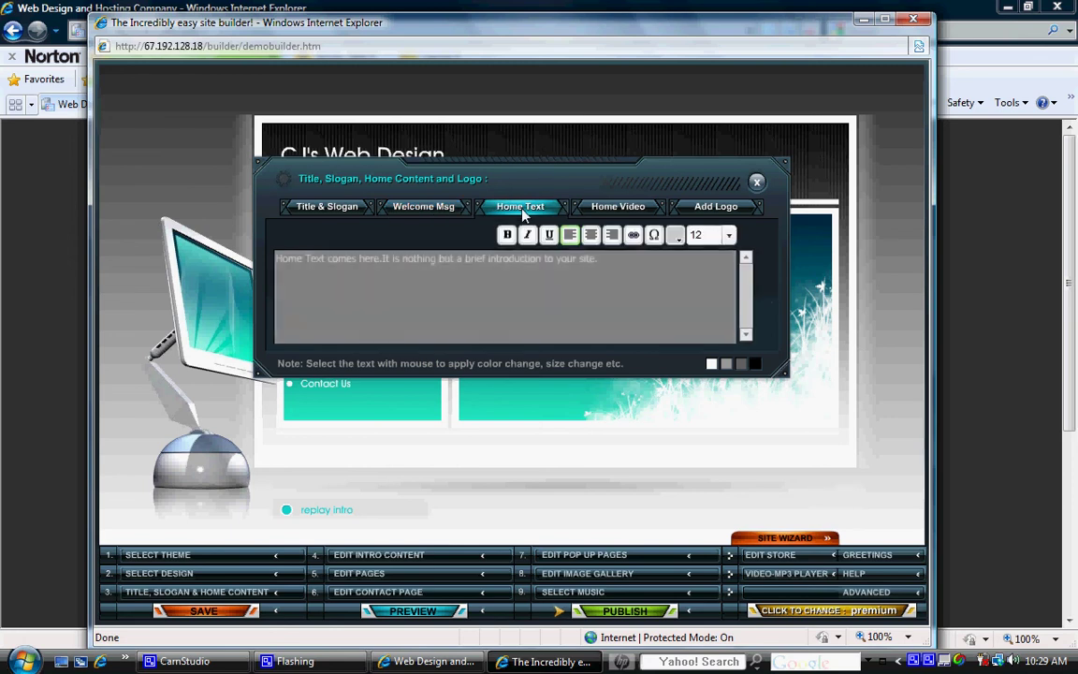
drag(601, 259, 275, 259)
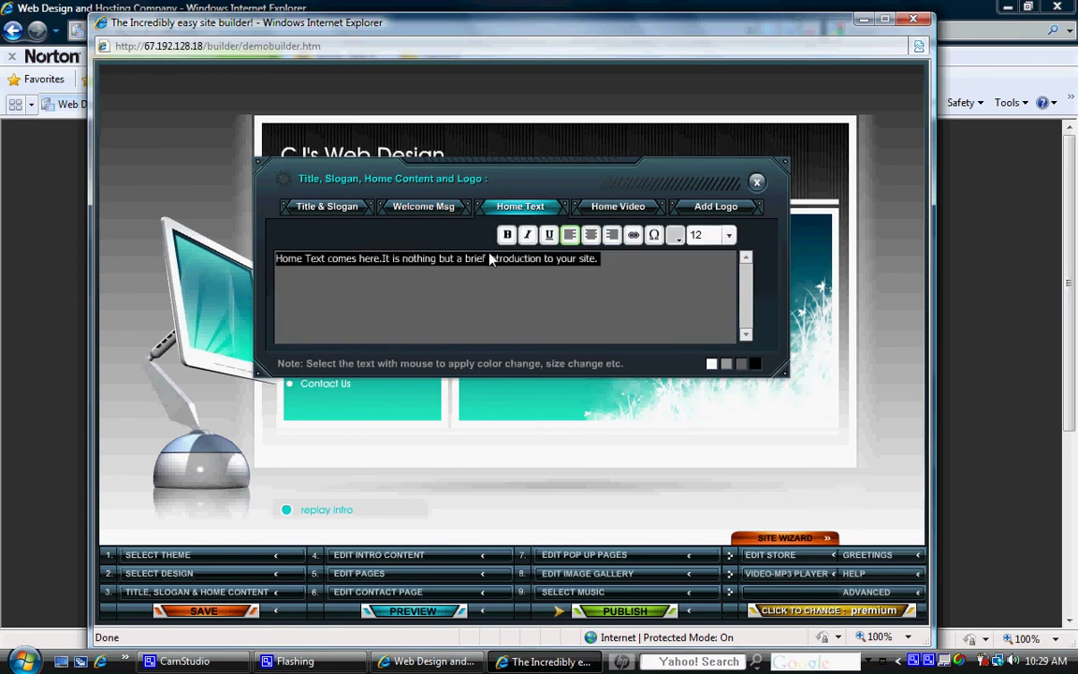
text(Sm)
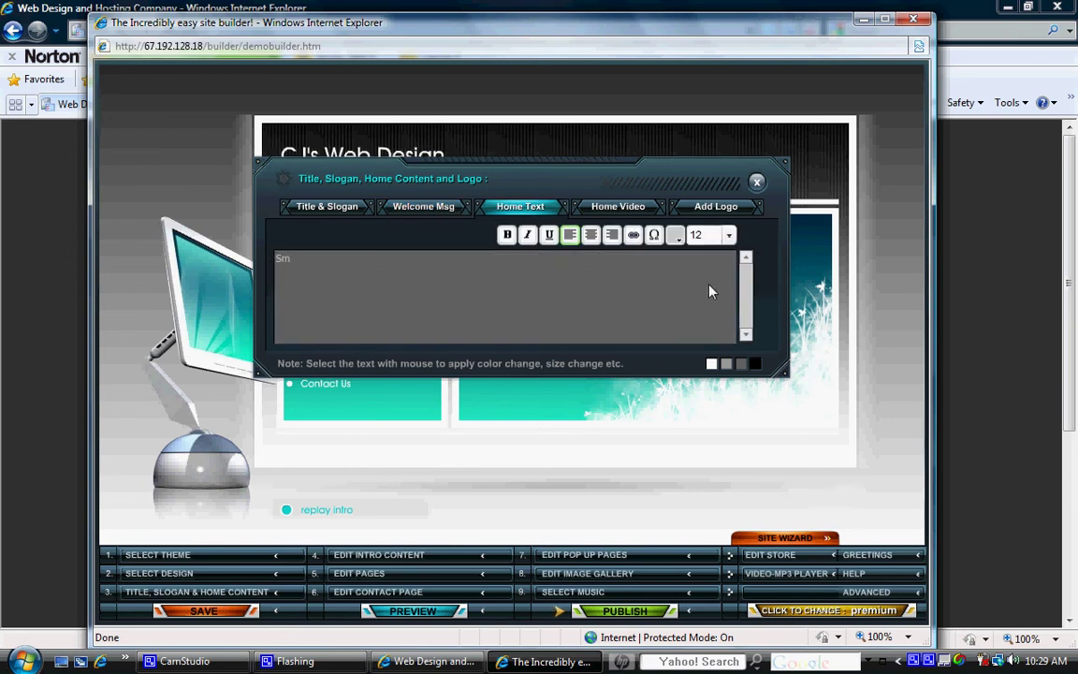
text(all Con)
text(crod)
text(ord)
text( NC baed c)
text(ompan)
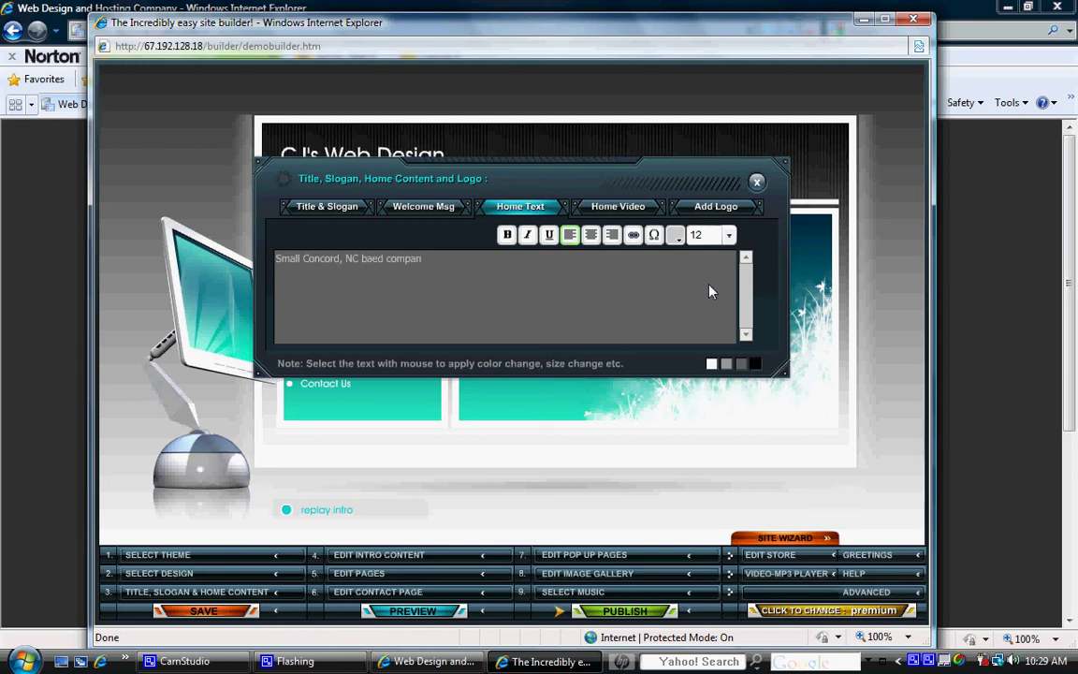
text(y.)
Step: Review the Home Video and Add Logo settings, leaving the logo blank, and close the editor
click(617, 207)
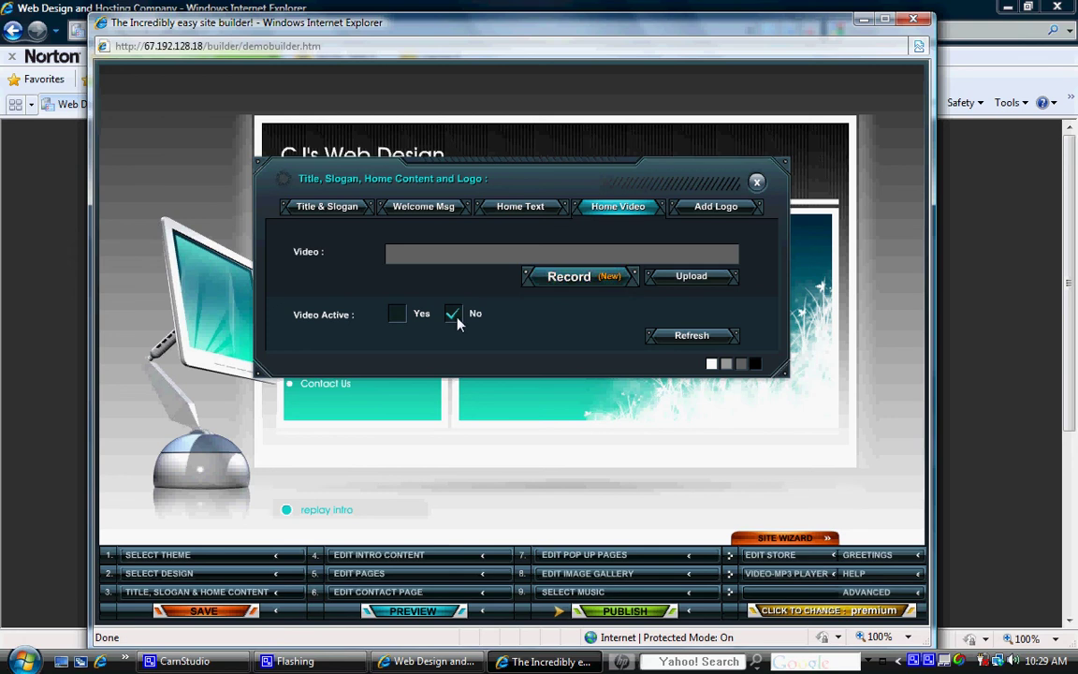
click(714, 206)
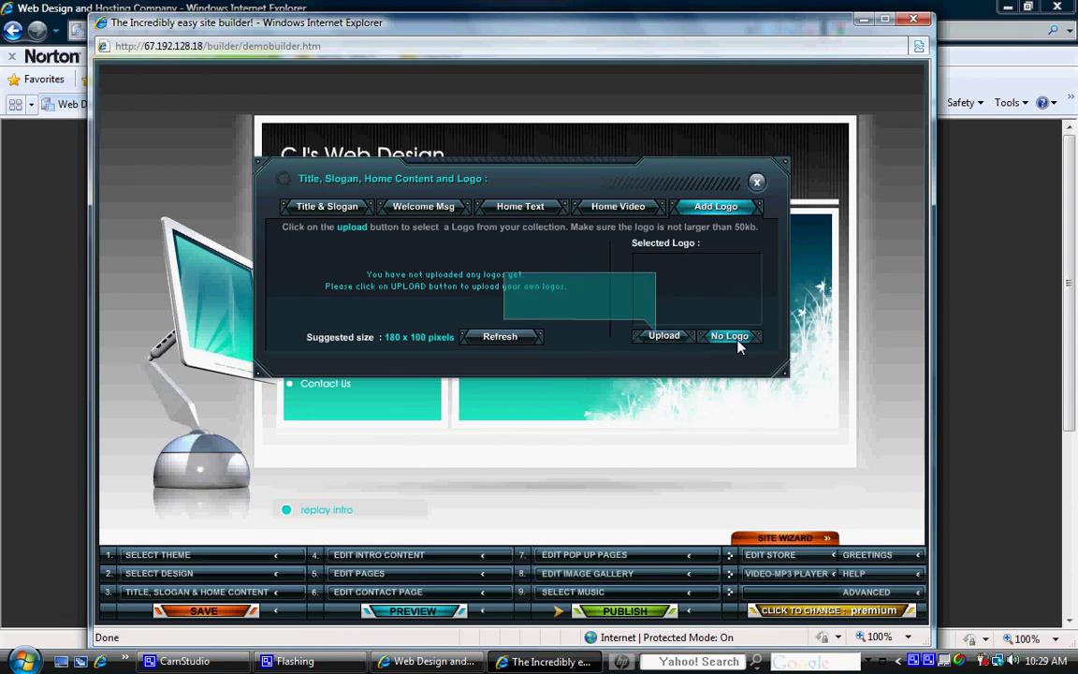
click(756, 184)
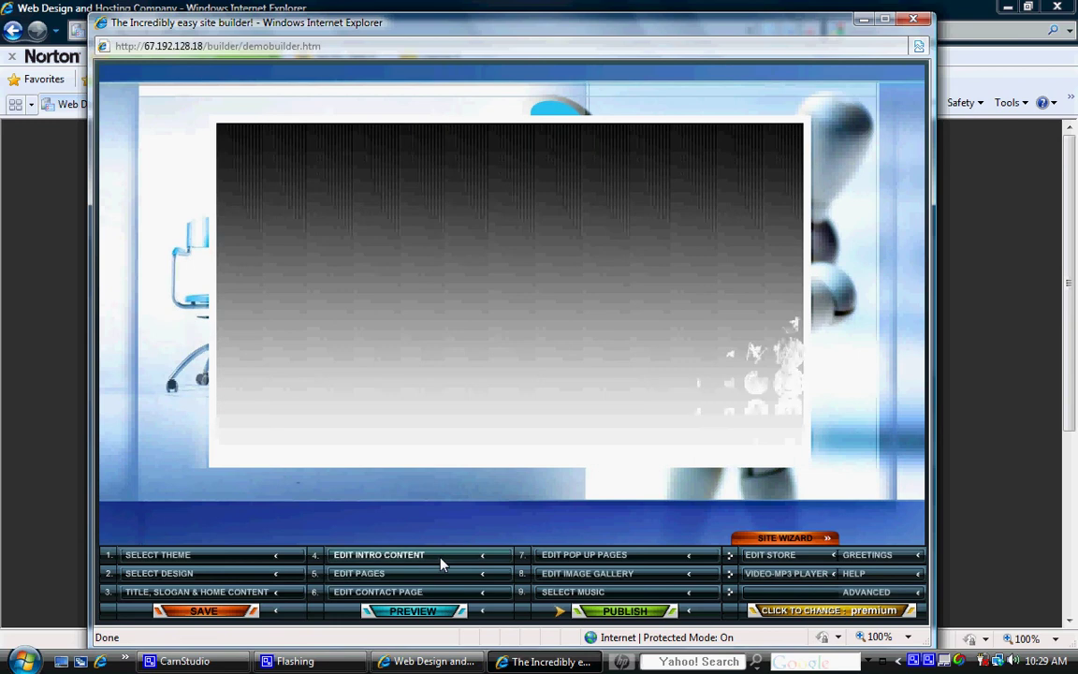
click(441, 562)
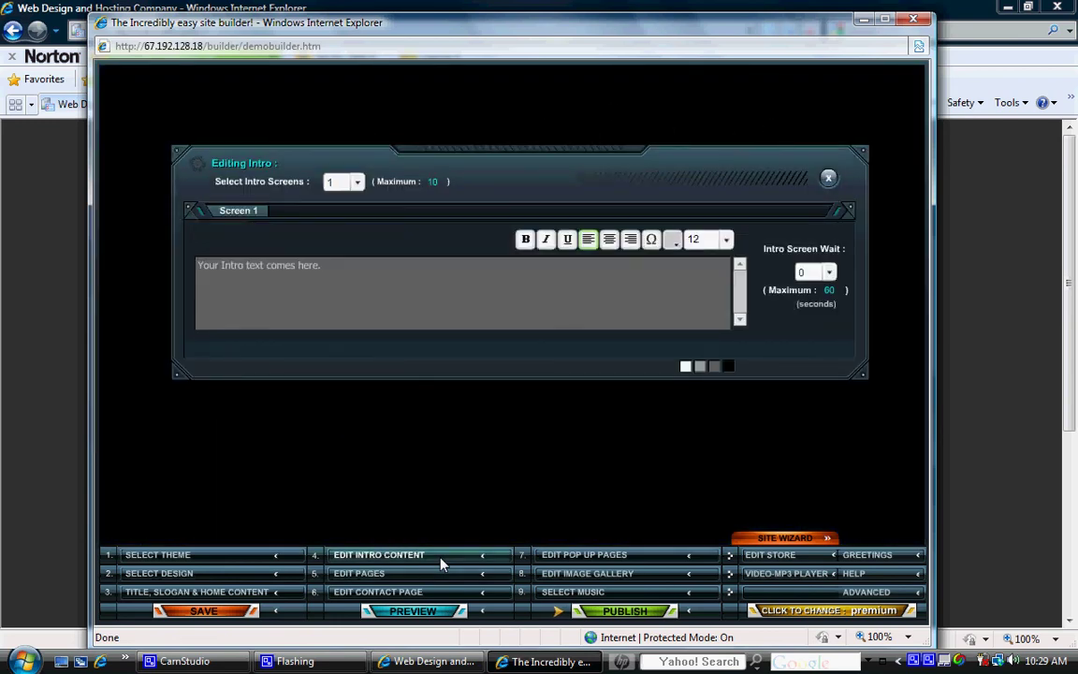
click(357, 182)
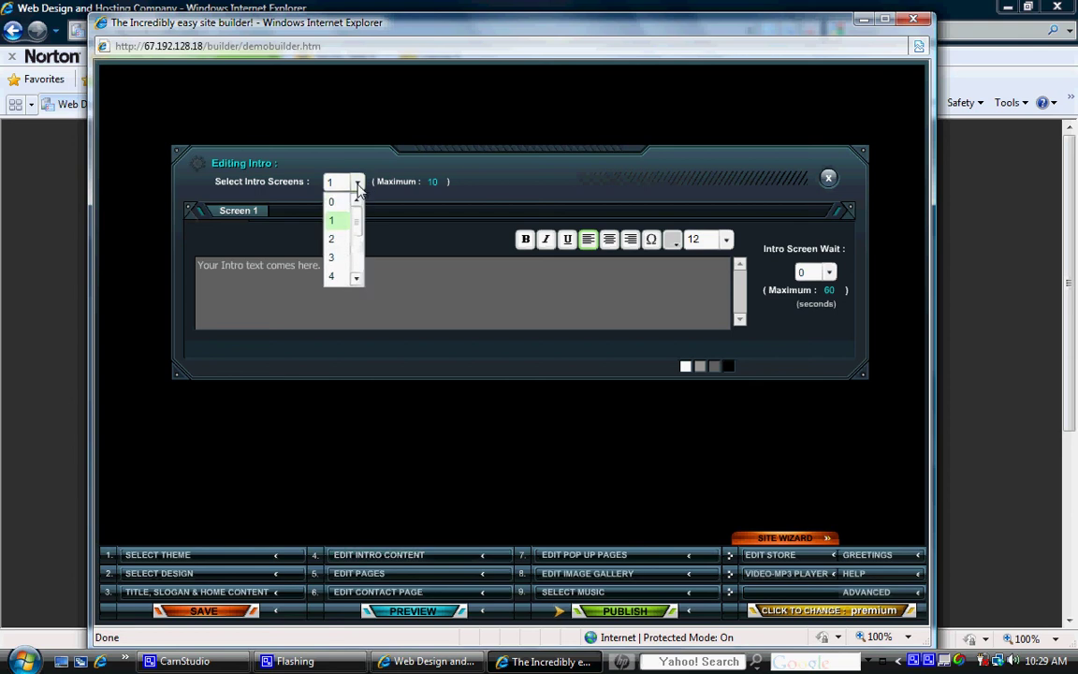
click(330, 210)
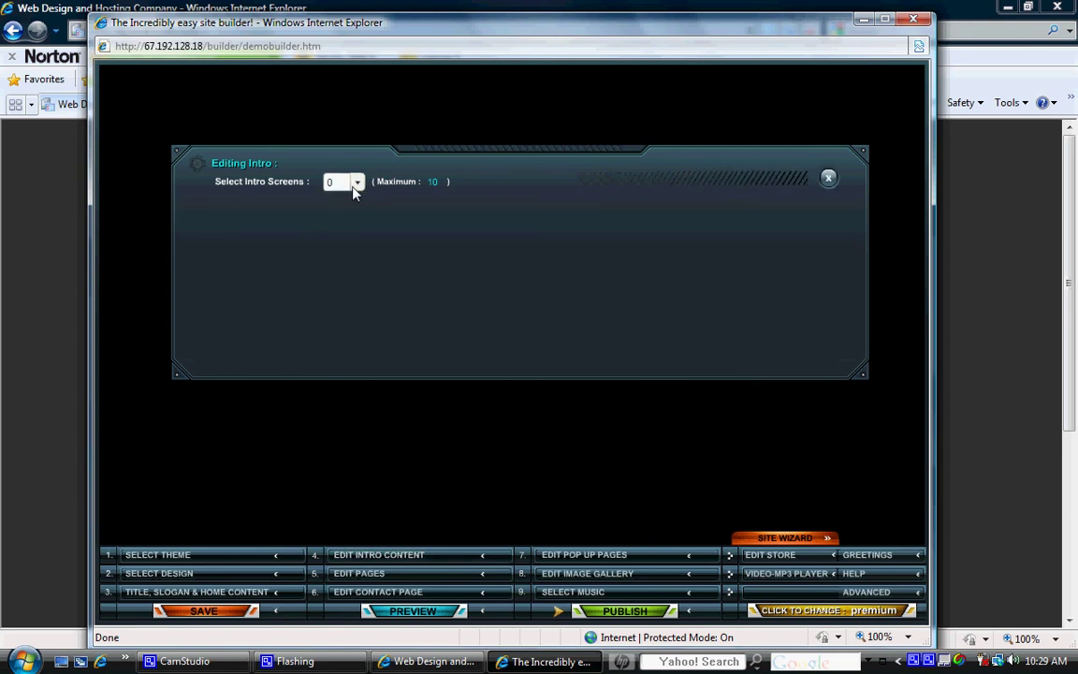
click(357, 183)
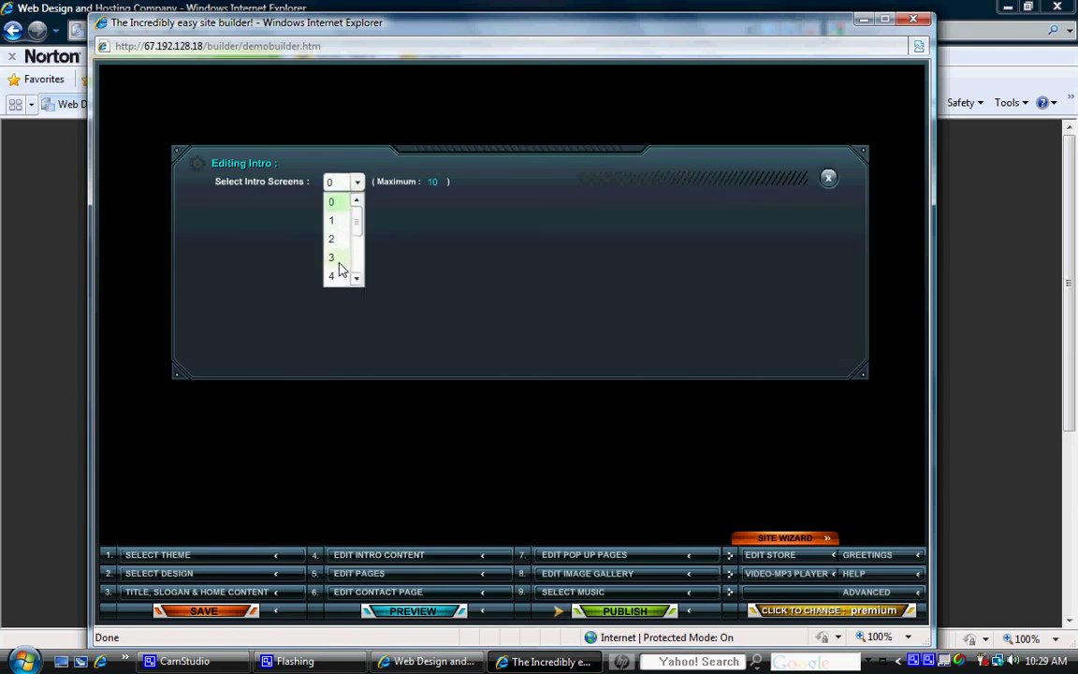
click(338, 225)
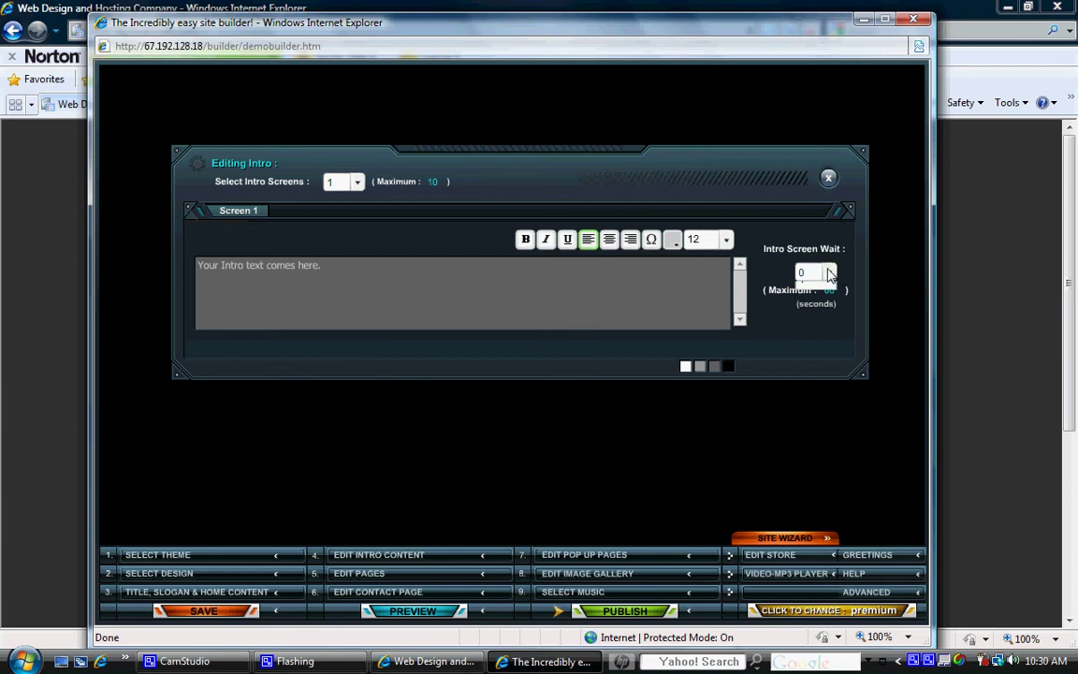
click(814, 272)
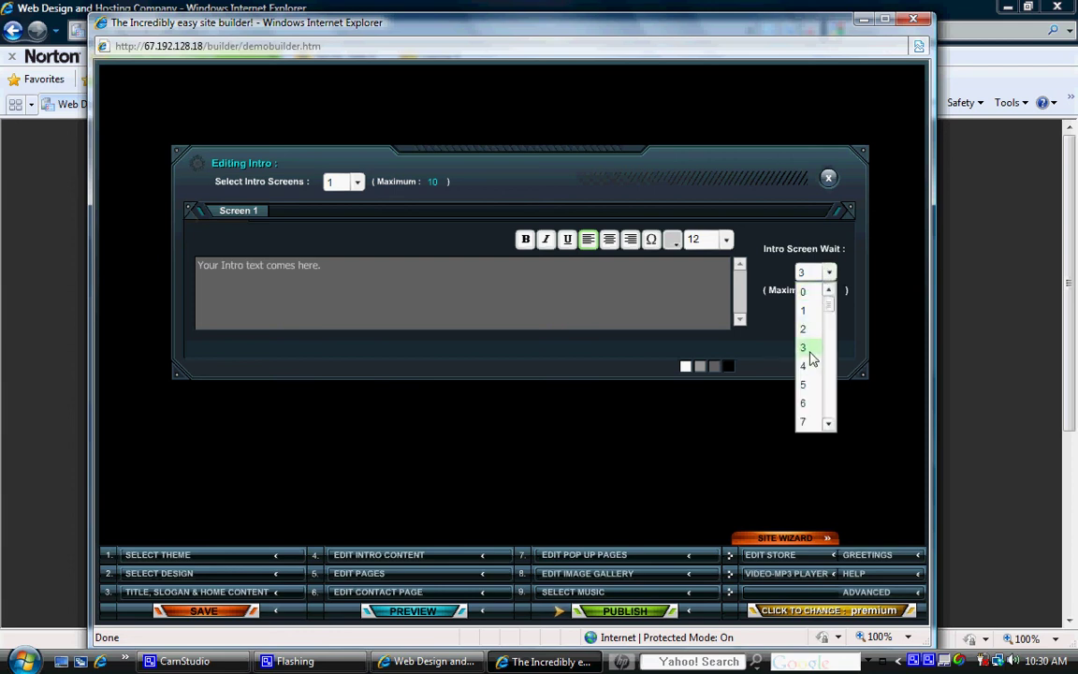
click(807, 347)
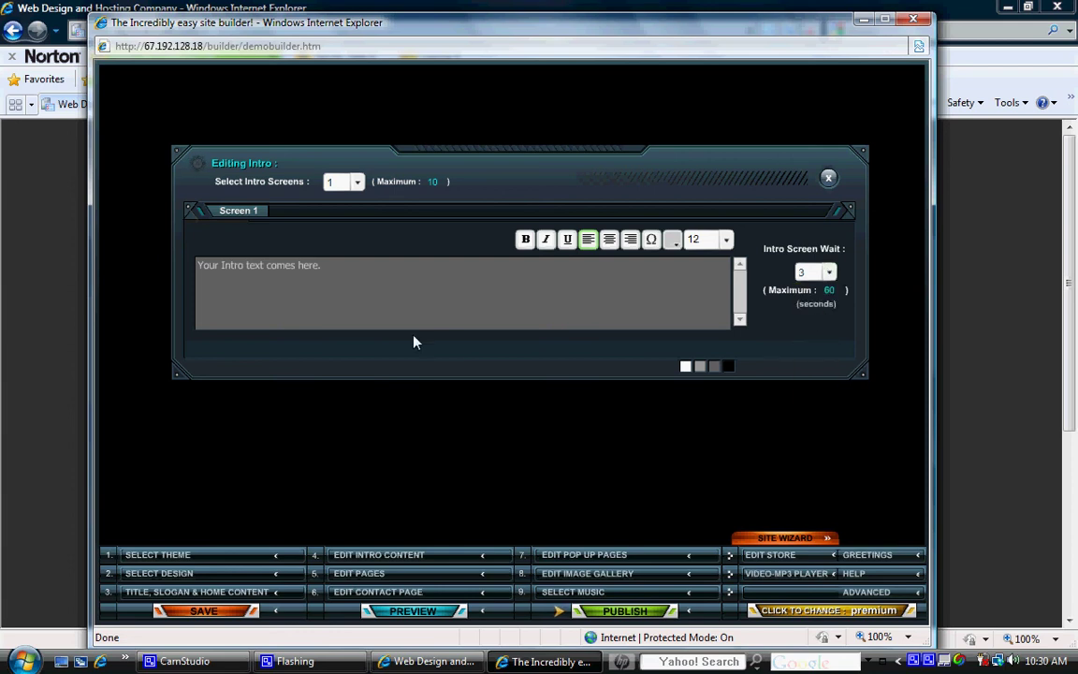
drag(419, 269, 142, 255)
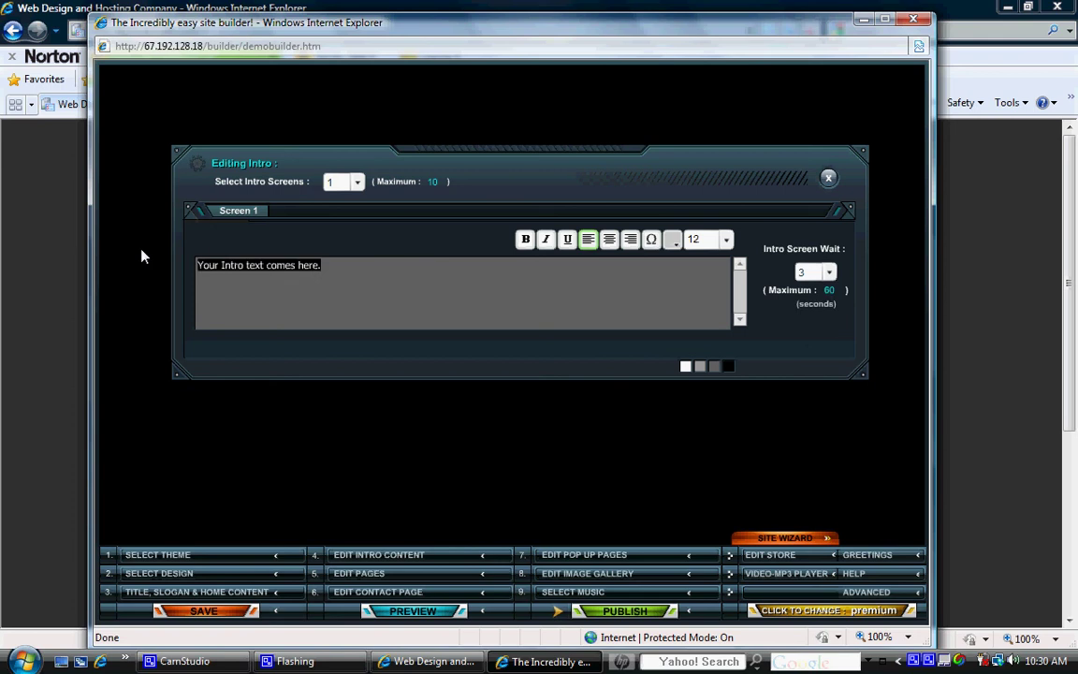
text(Simpl)
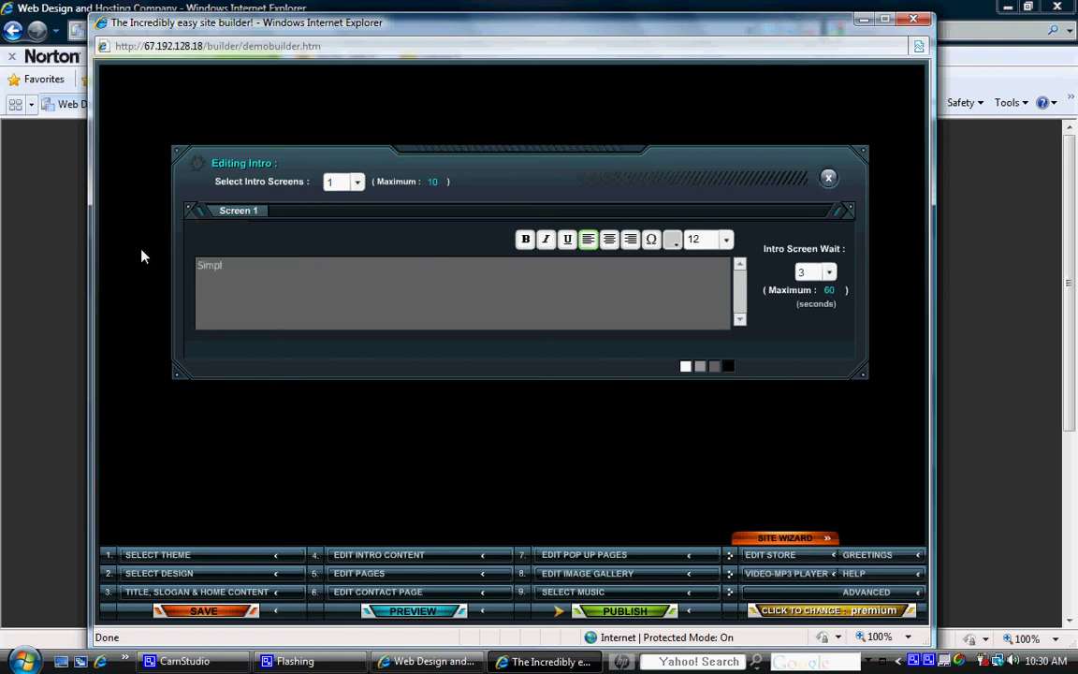
key(BackSpace)
key(BackSpace)
key(BackSpace)
key(BackSpace)
text(Easi)
text(est We)
text(b Des)
text(ign Too)
text(l Ever.)
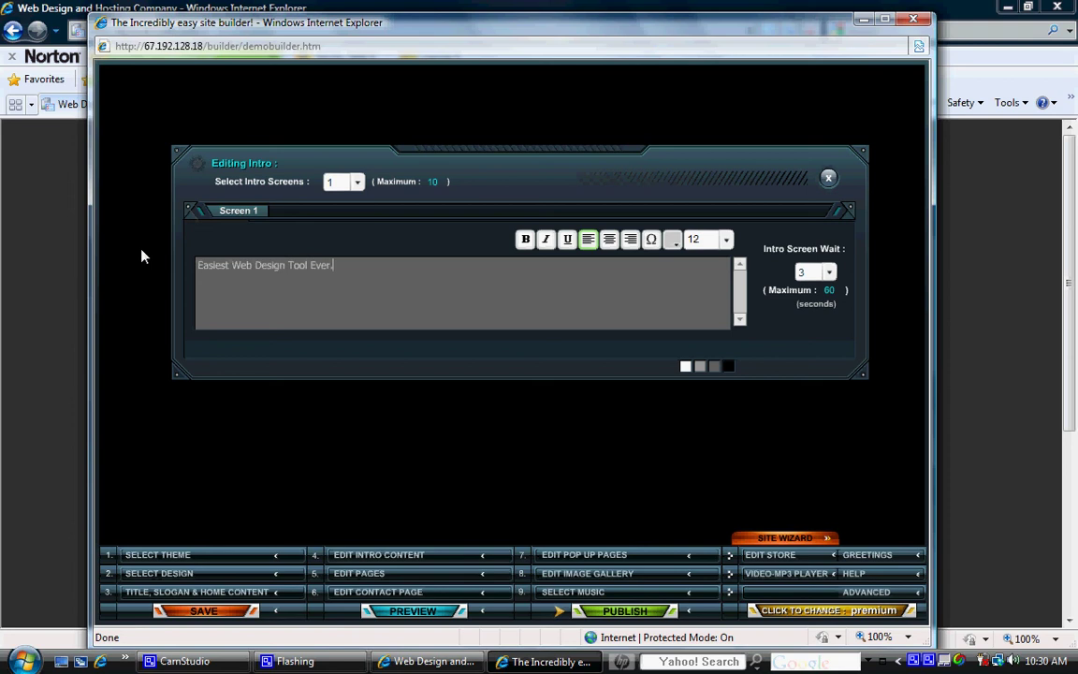
click(829, 179)
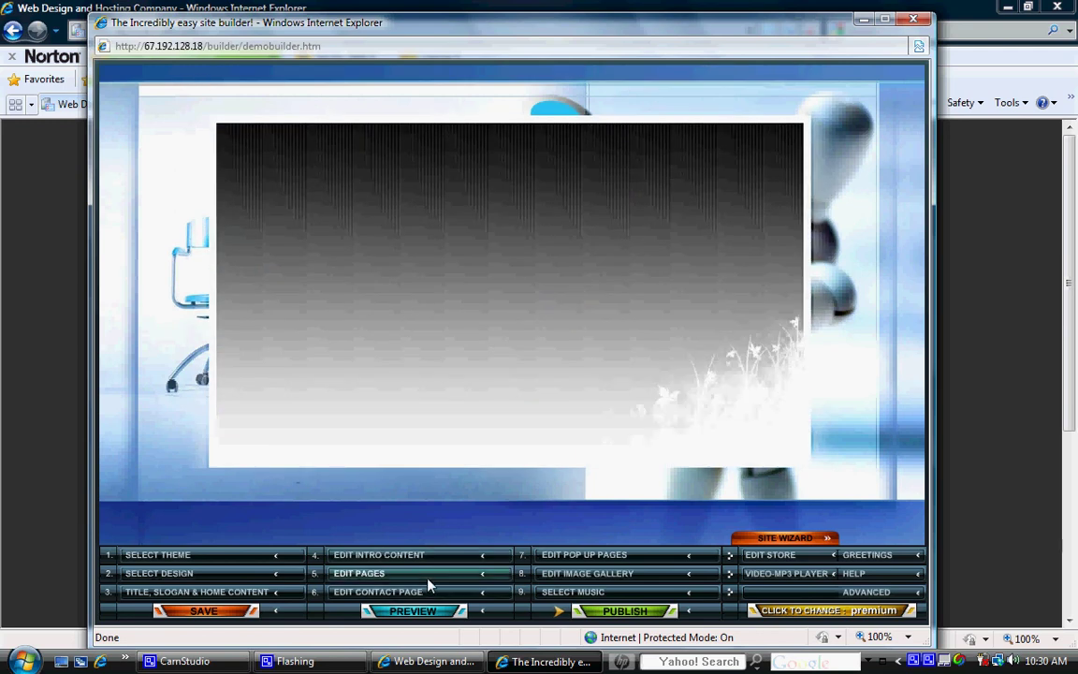
Step: Review Main Pages 1 through 7 in the page editor, ending on Contact Us
click(427, 580)
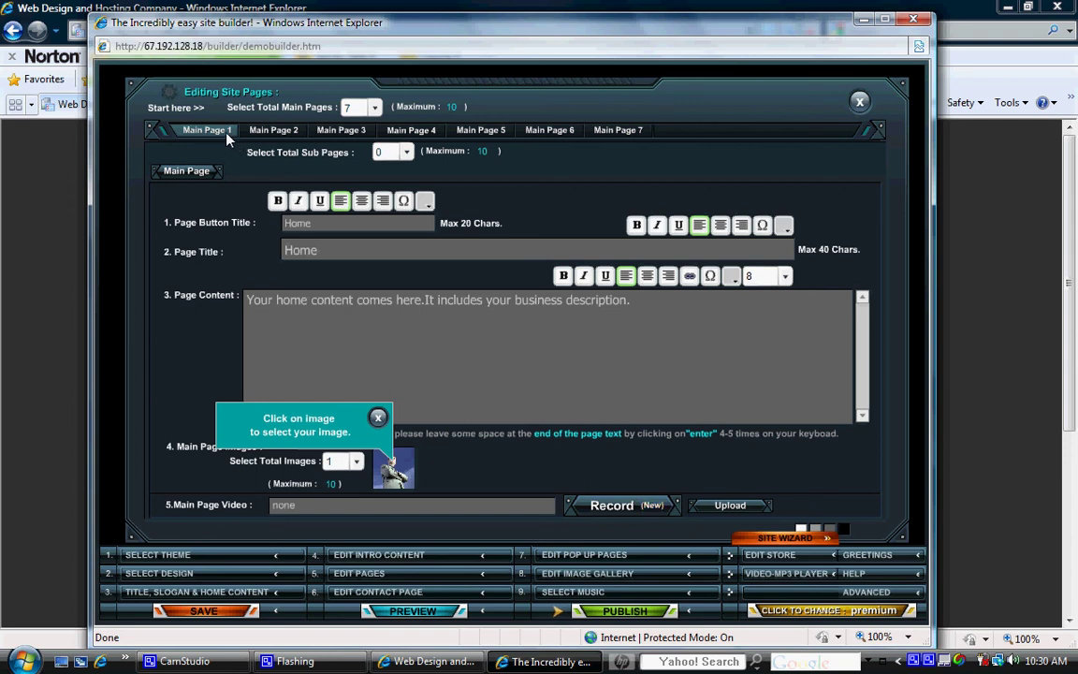
click(214, 130)
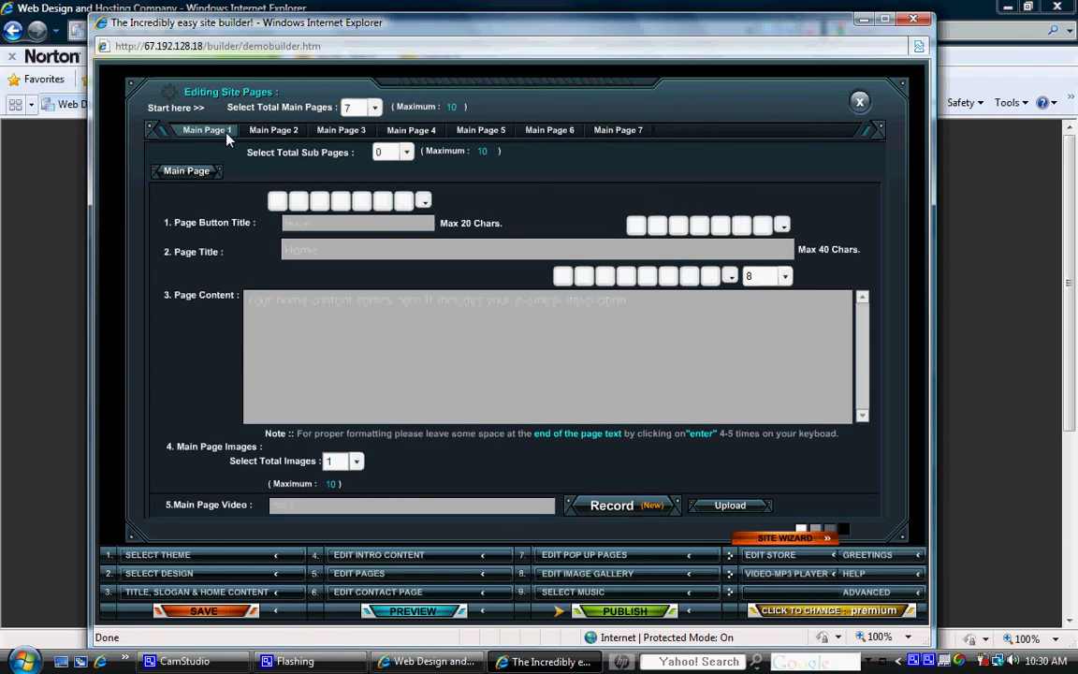
click(268, 132)
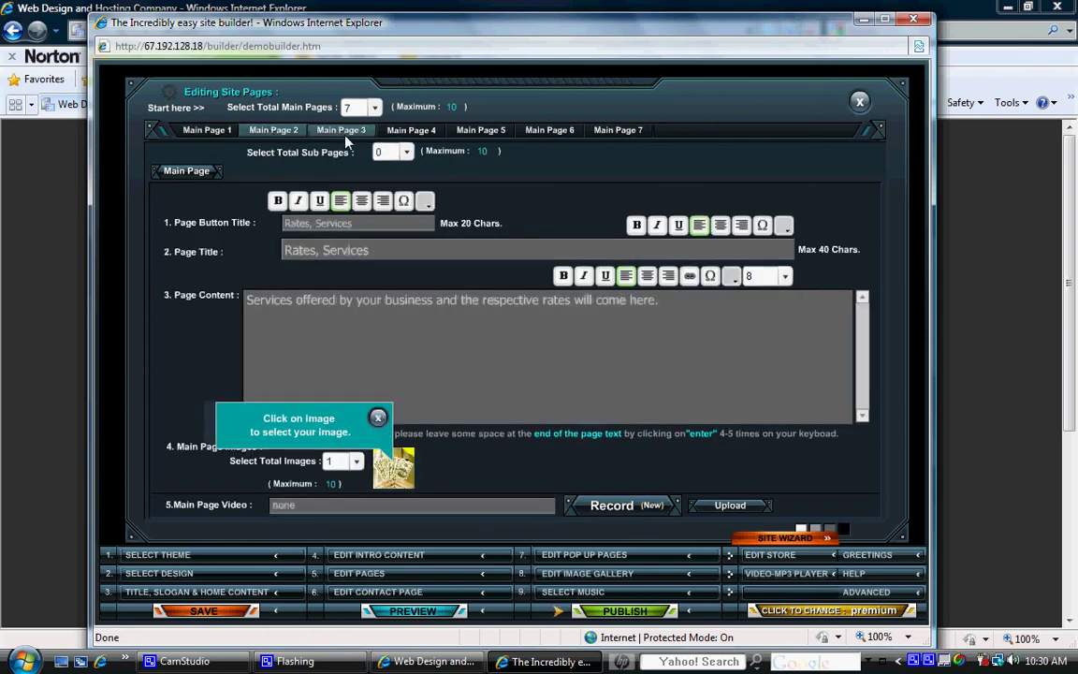
click(345, 136)
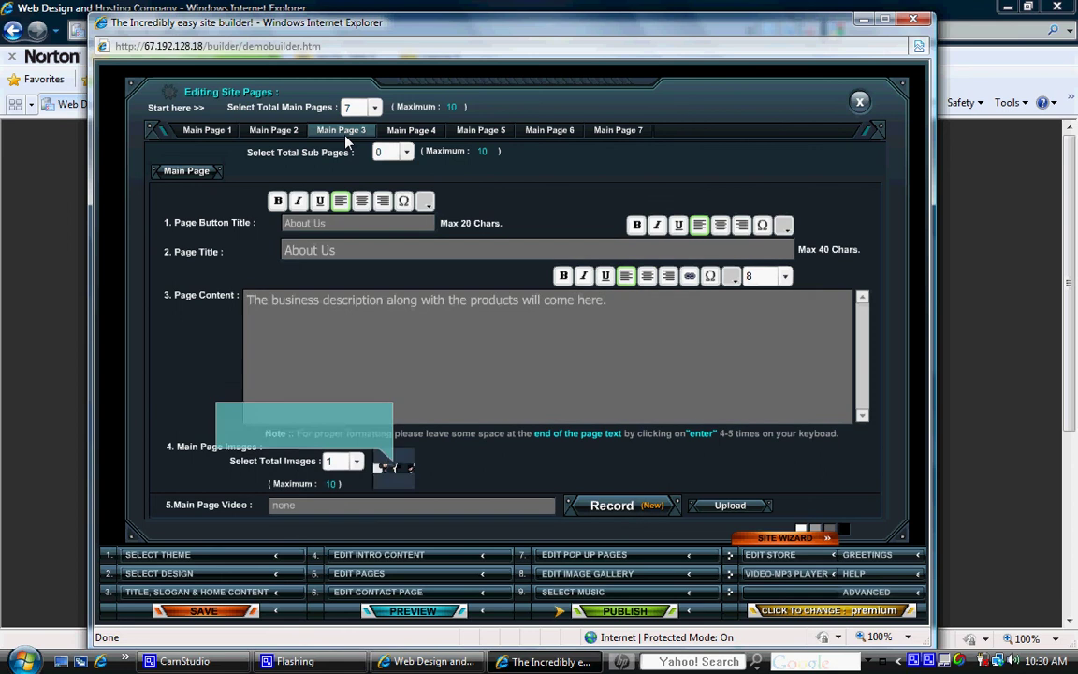
click(400, 135)
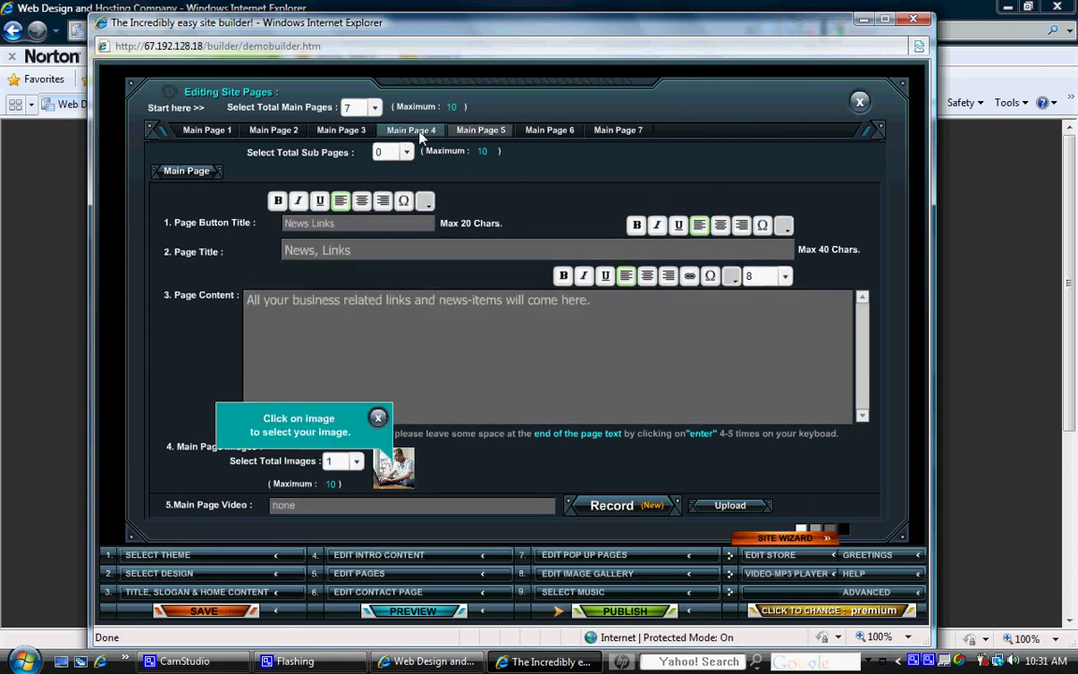
click(477, 132)
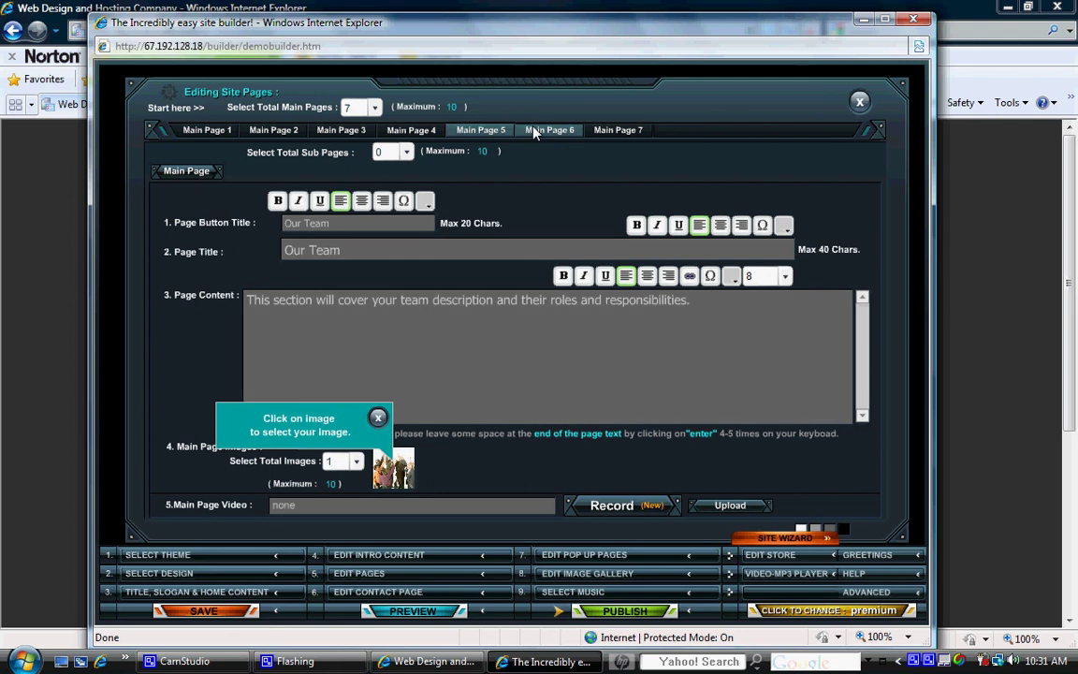
click(536, 131)
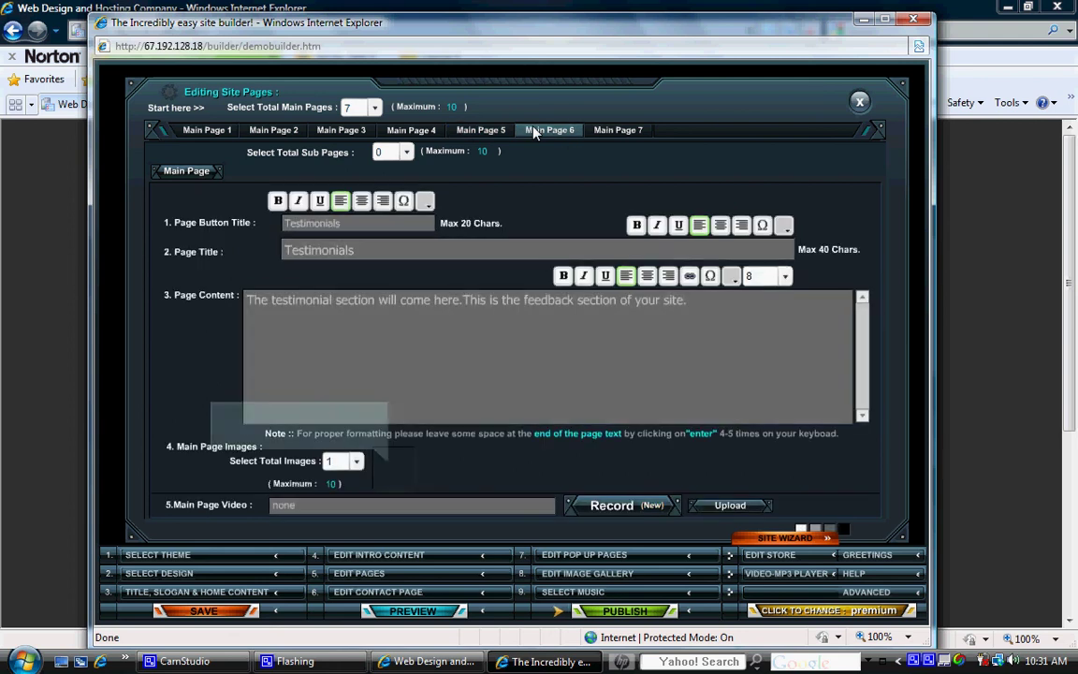
click(619, 132)
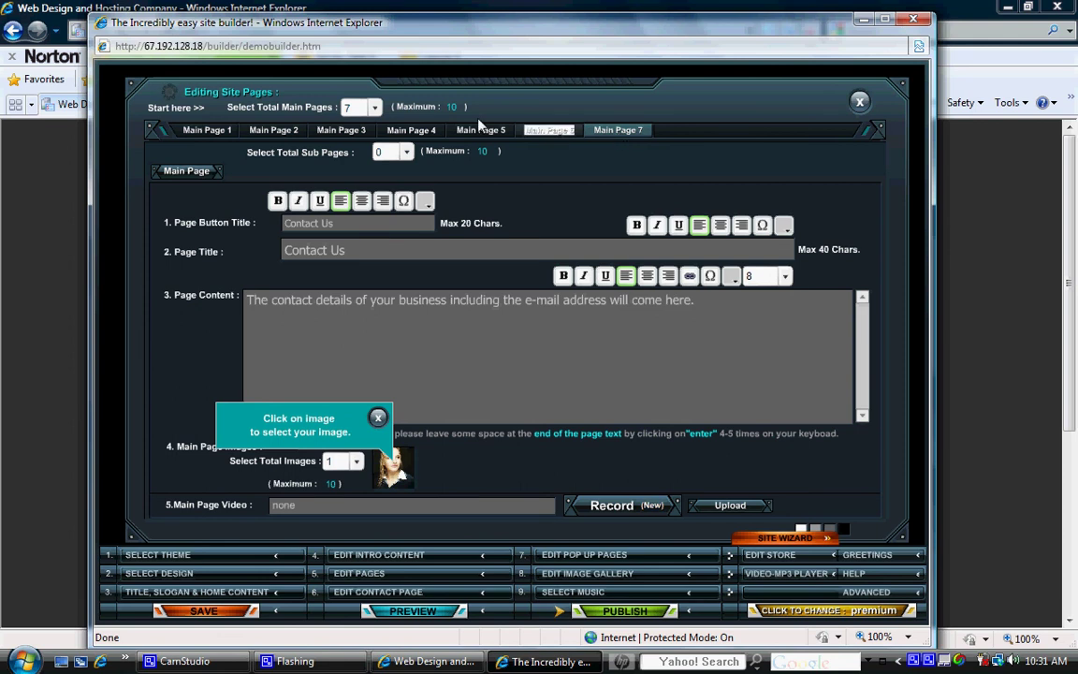
Step: Set the Our Team page (Main Page 5) to have one sub page
click(272, 131)
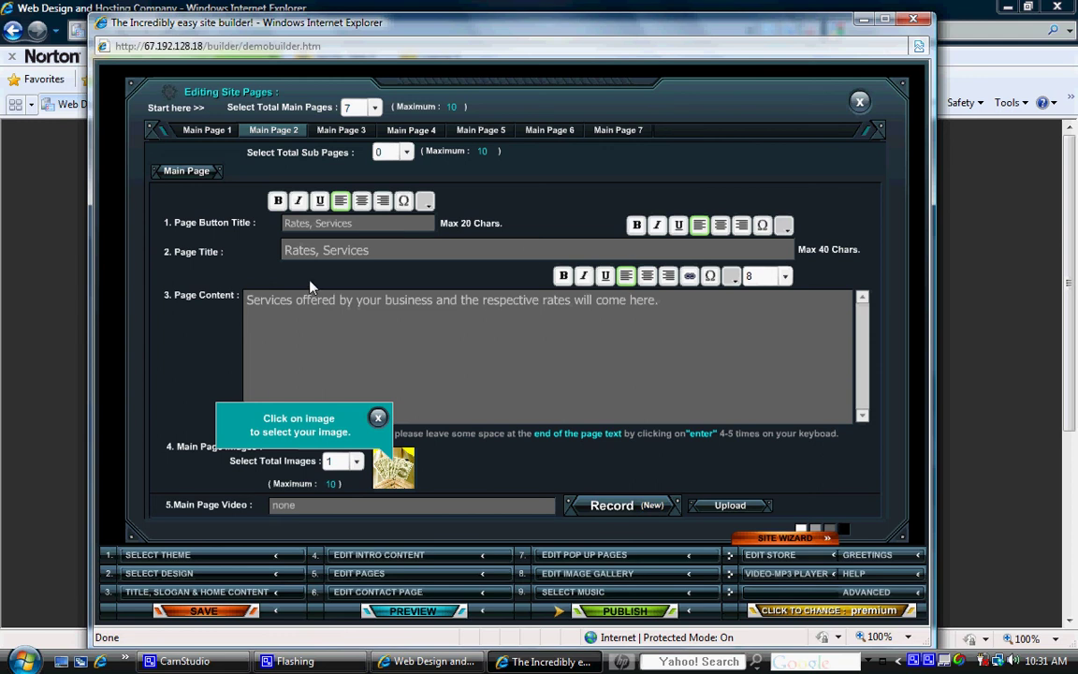
click(378, 420)
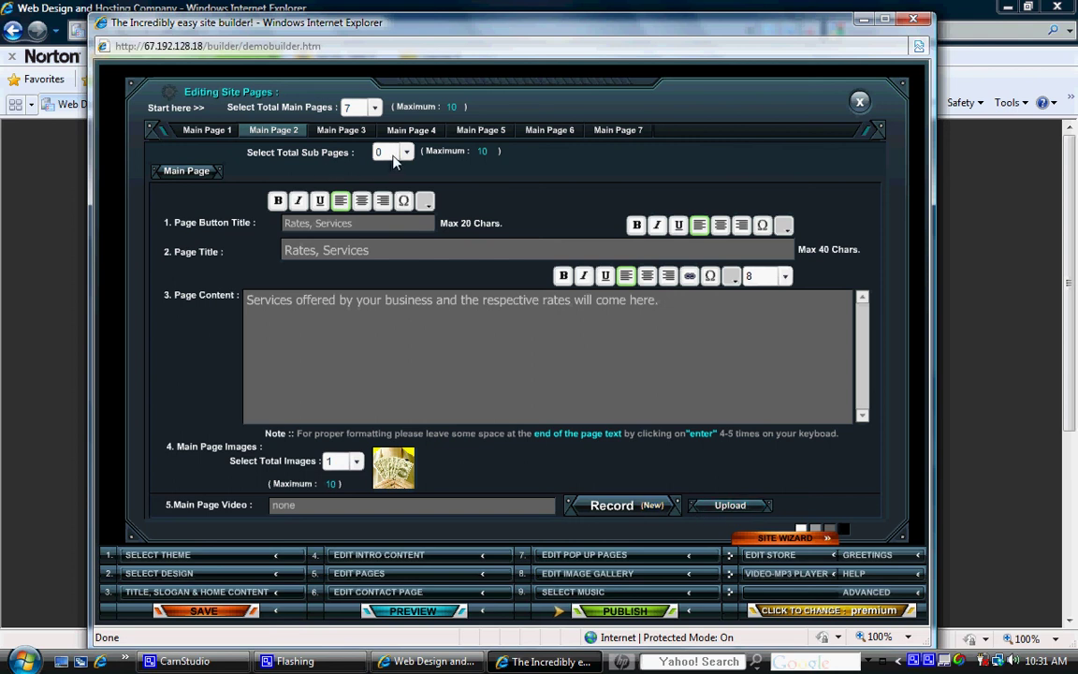
click(474, 133)
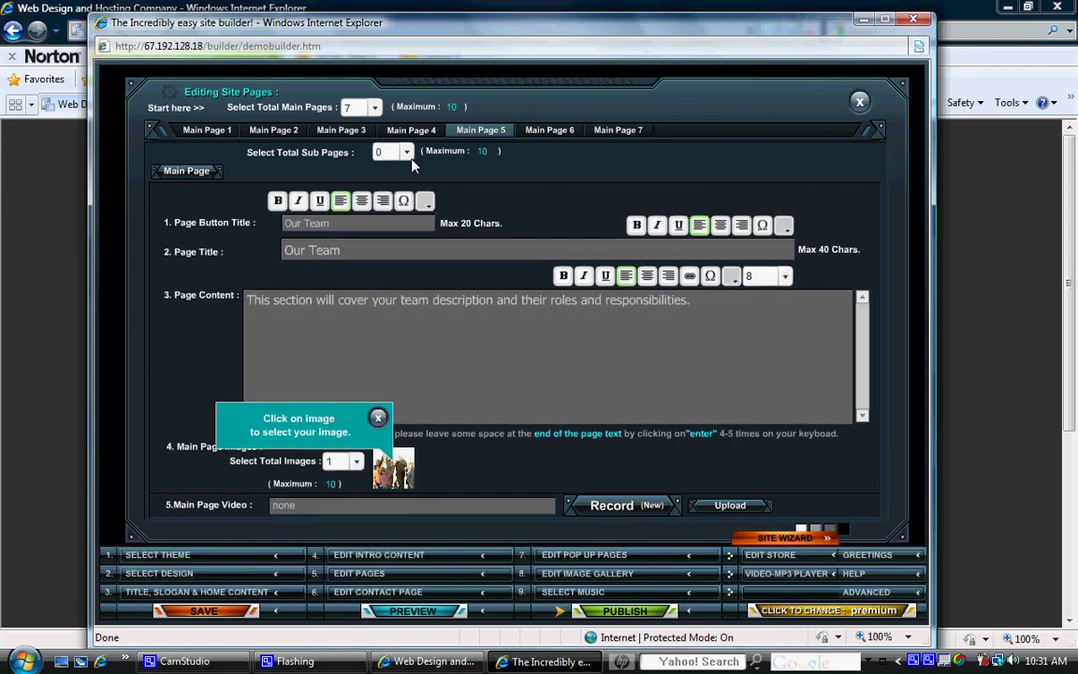
click(407, 152)
click(381, 199)
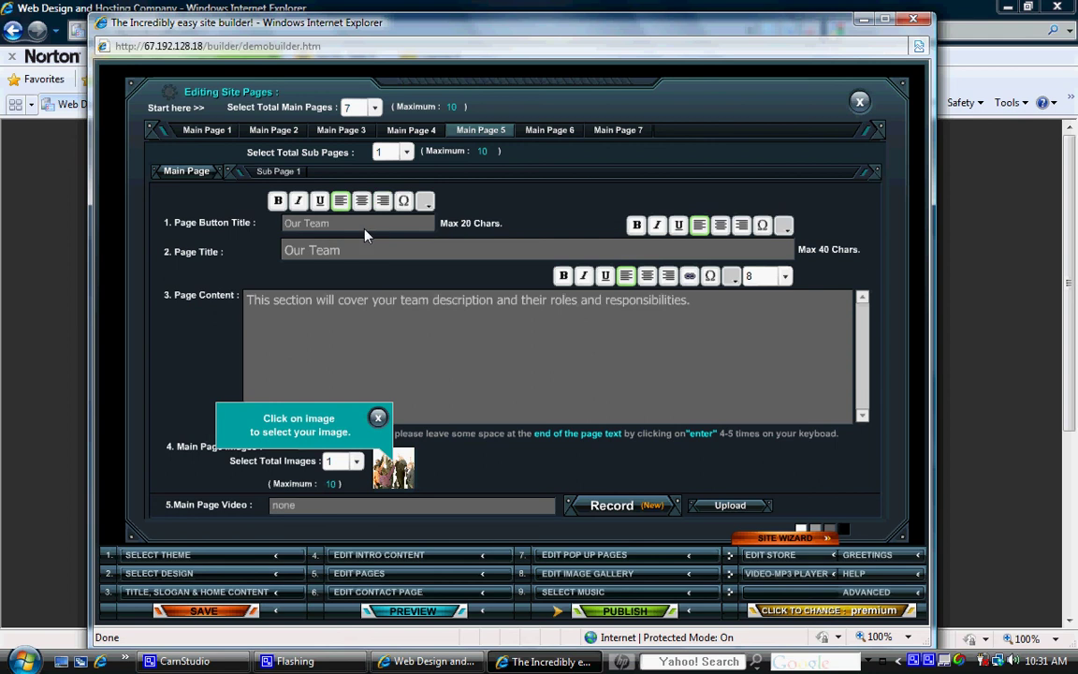
Step: Title the Our Team sub page 'Affliates' with the content 'A-Z Trucking'
click(281, 173)
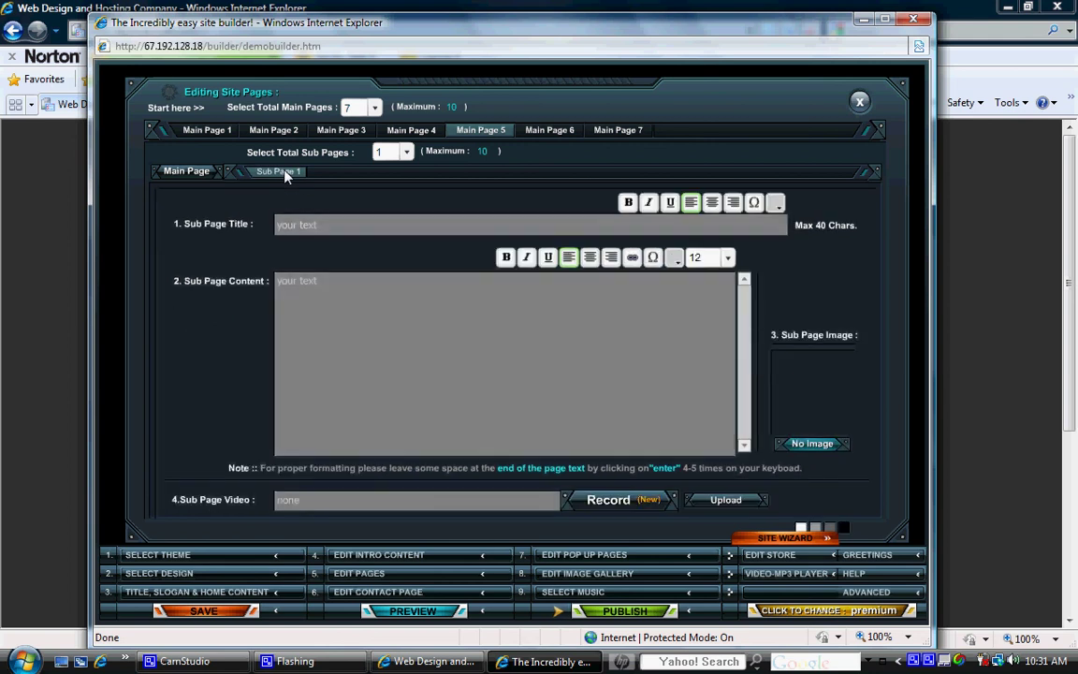
click(277, 231)
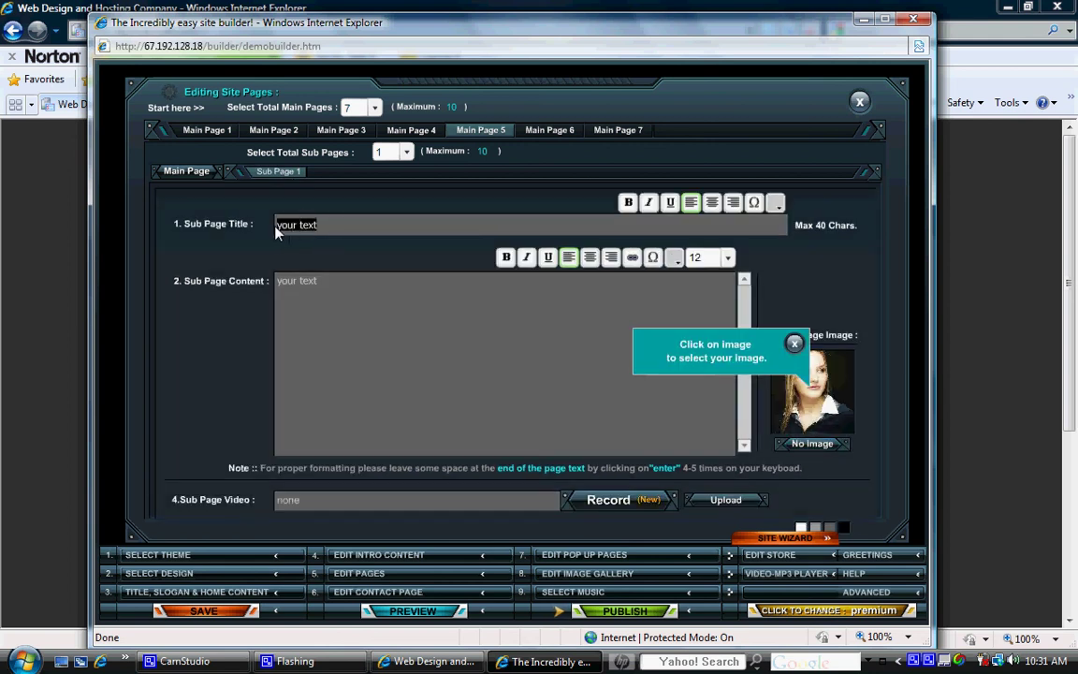
text(Af)
text(fli)
text(ates)
drag(335, 292, 225, 286)
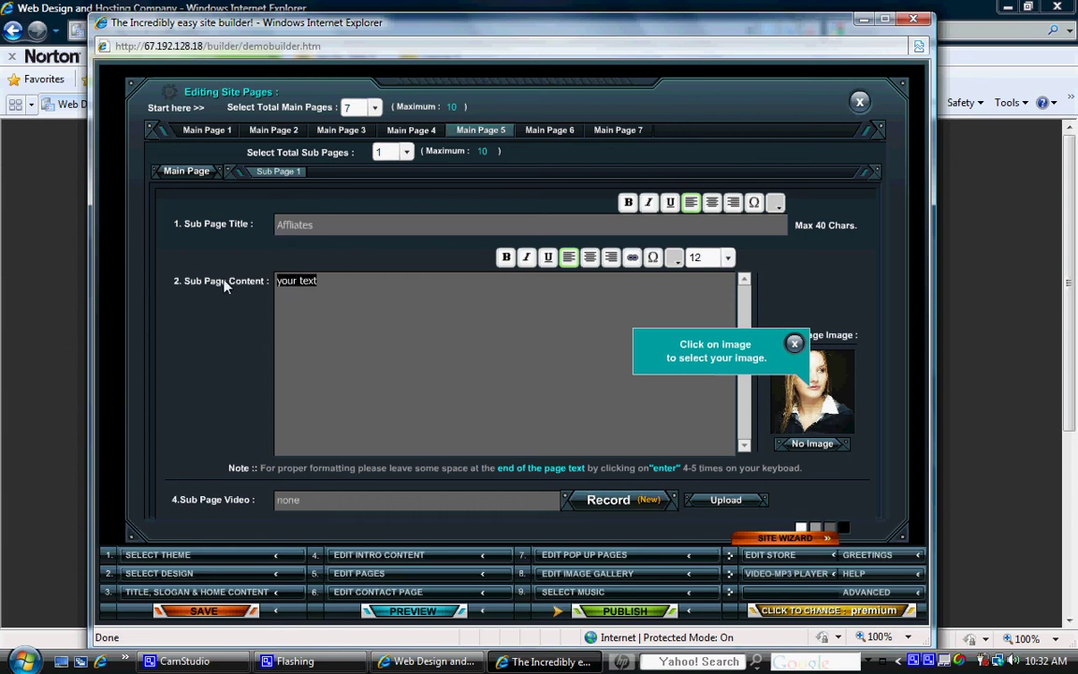
text(A)
text(f)
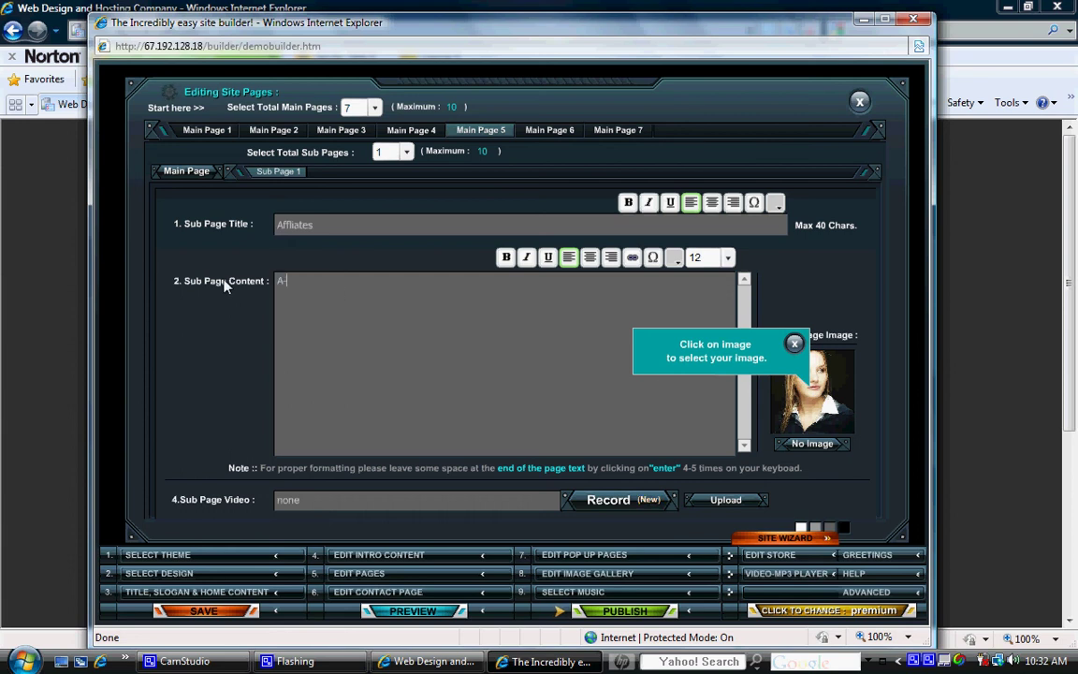
text(Z Tru)
text(cking)
Step: Switch to the About Us page, dismissing the image-selection hints
click(794, 346)
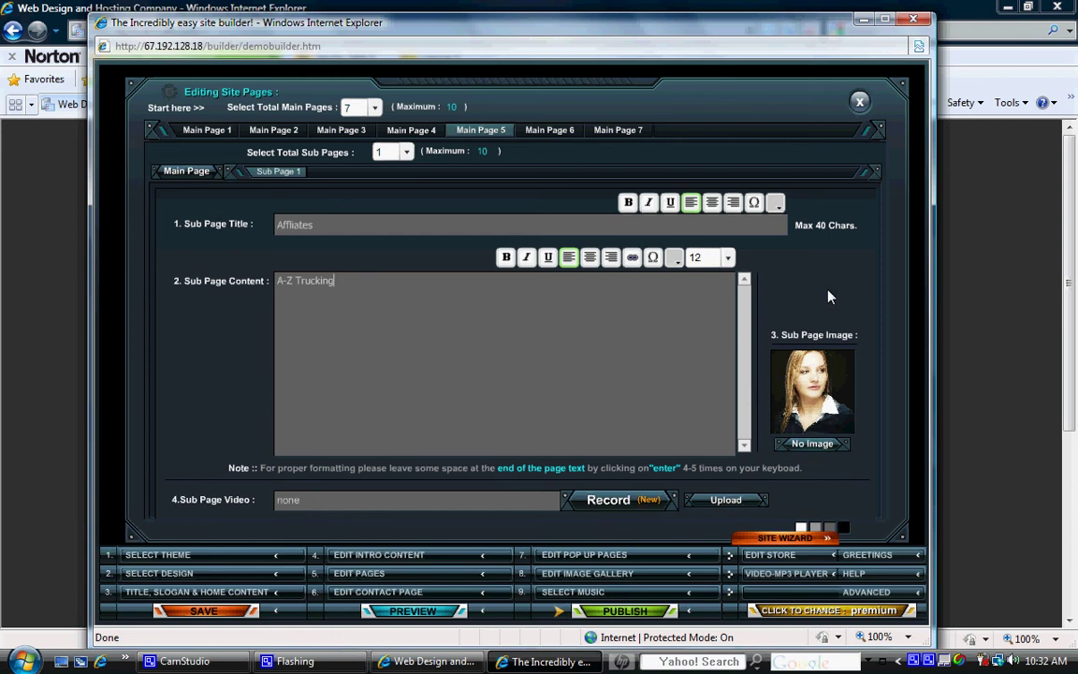
click(353, 137)
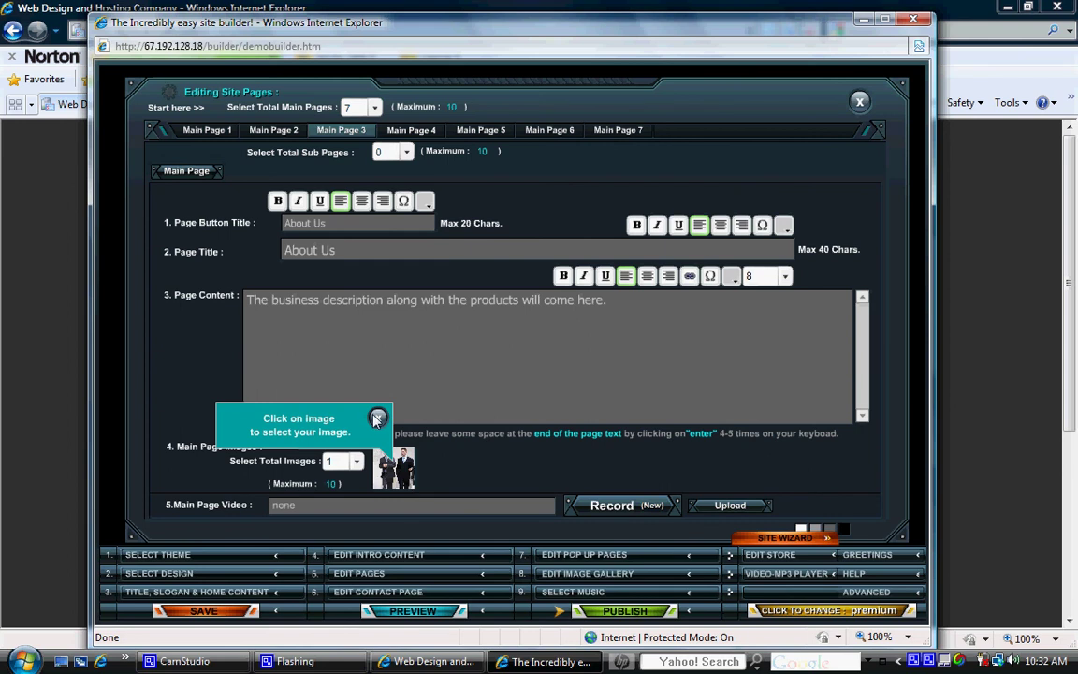
click(377, 418)
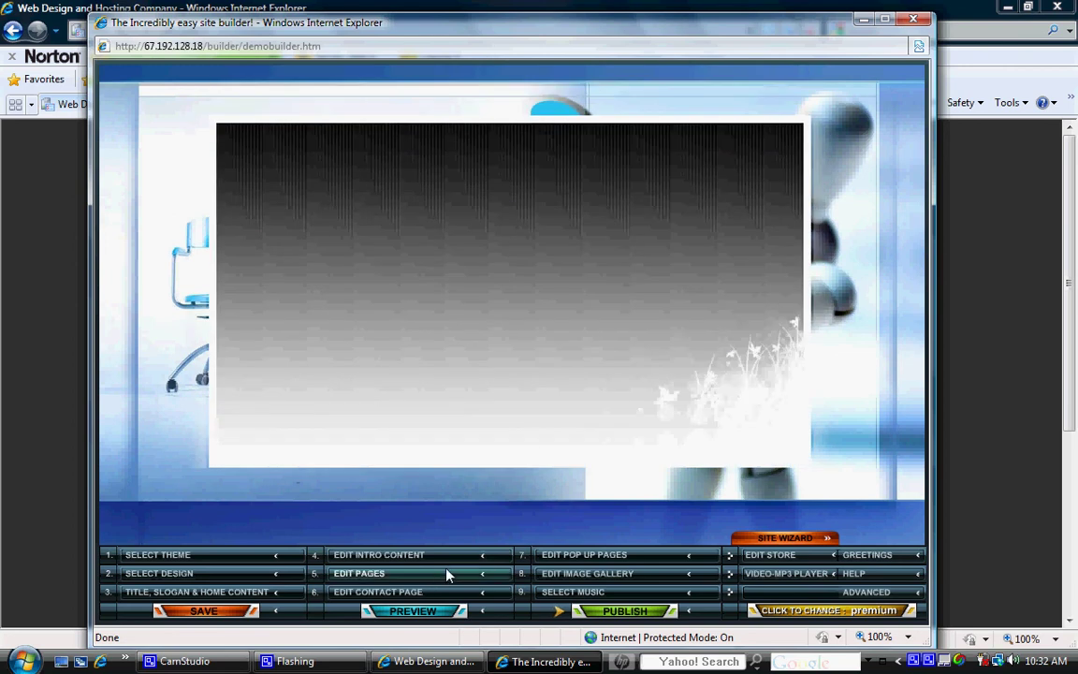
Step: Open the contact page settings with EDIT CONTACT PAGE
click(448, 592)
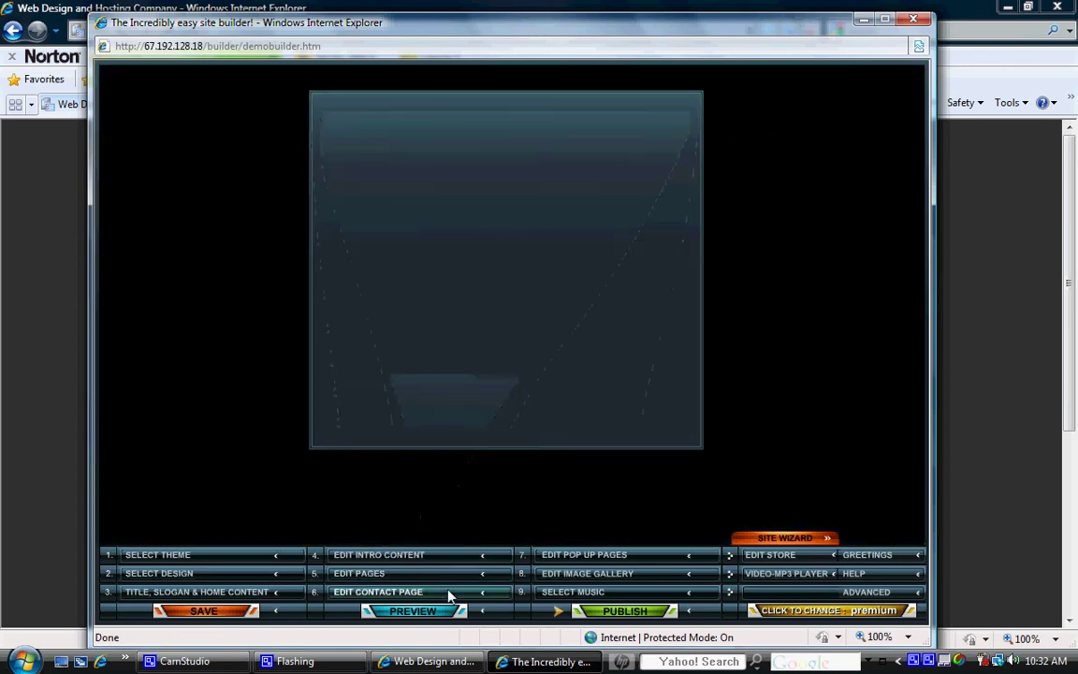